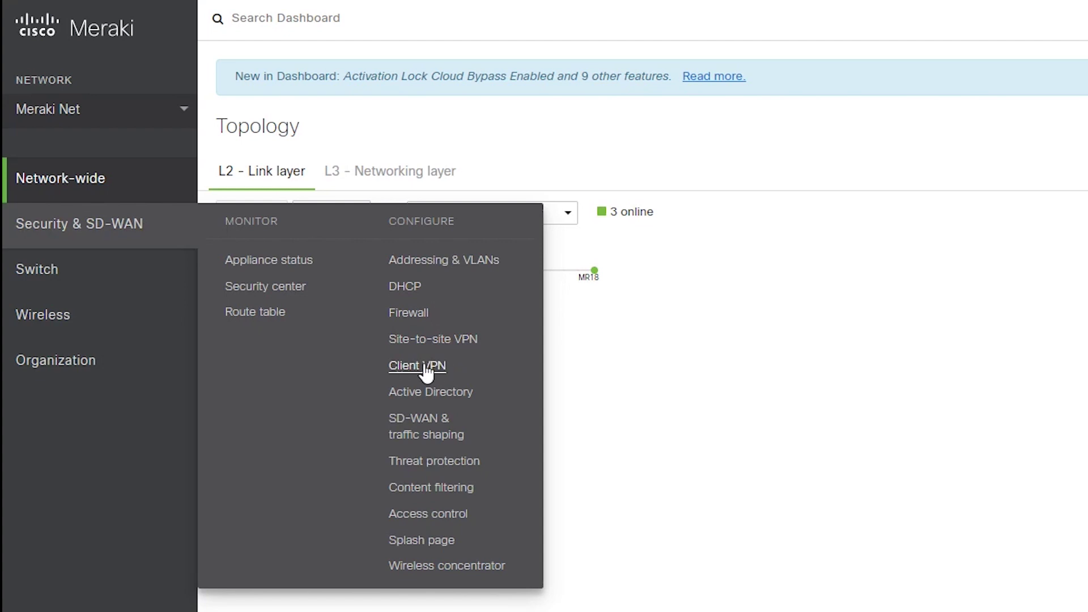
Go to Security & SD-WAN > Client VPN and set the Client VPN server to Enabled
left_click(426, 372)
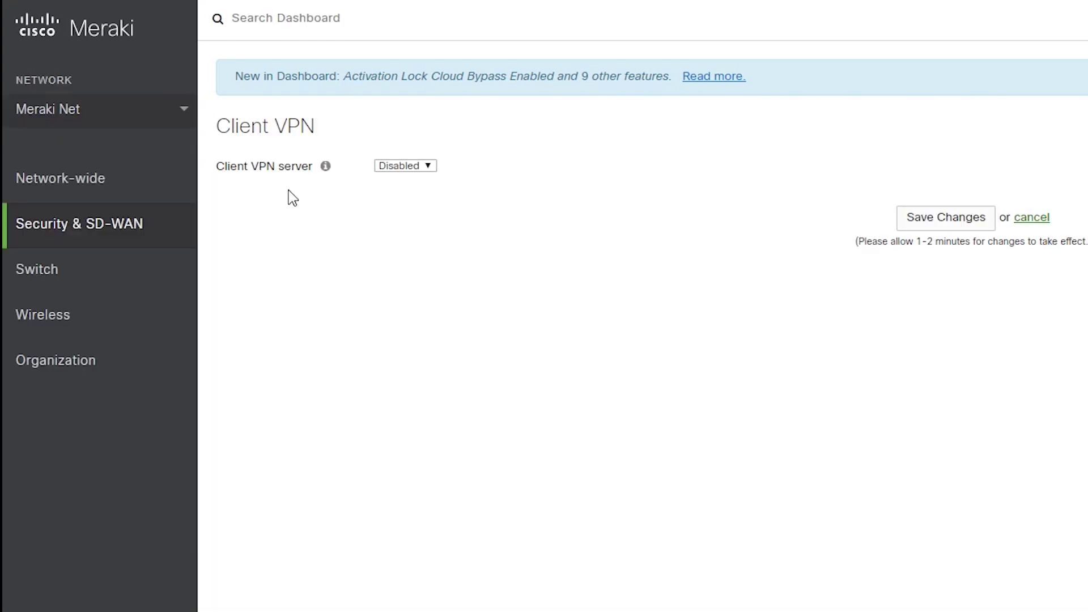
left_click(413, 167)
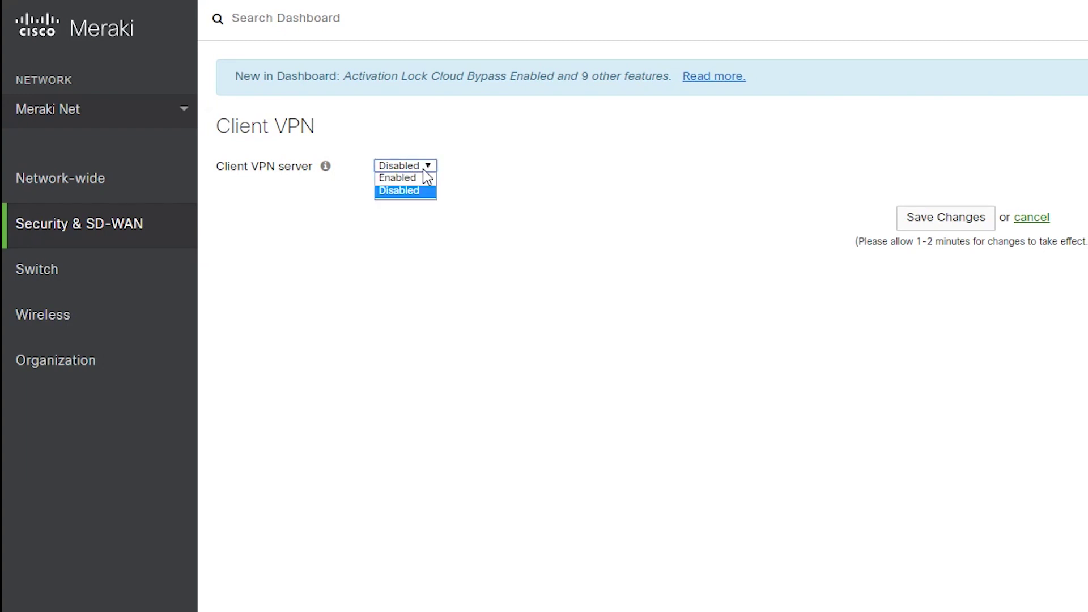
left_click(421, 176)
double_click(245, 203)
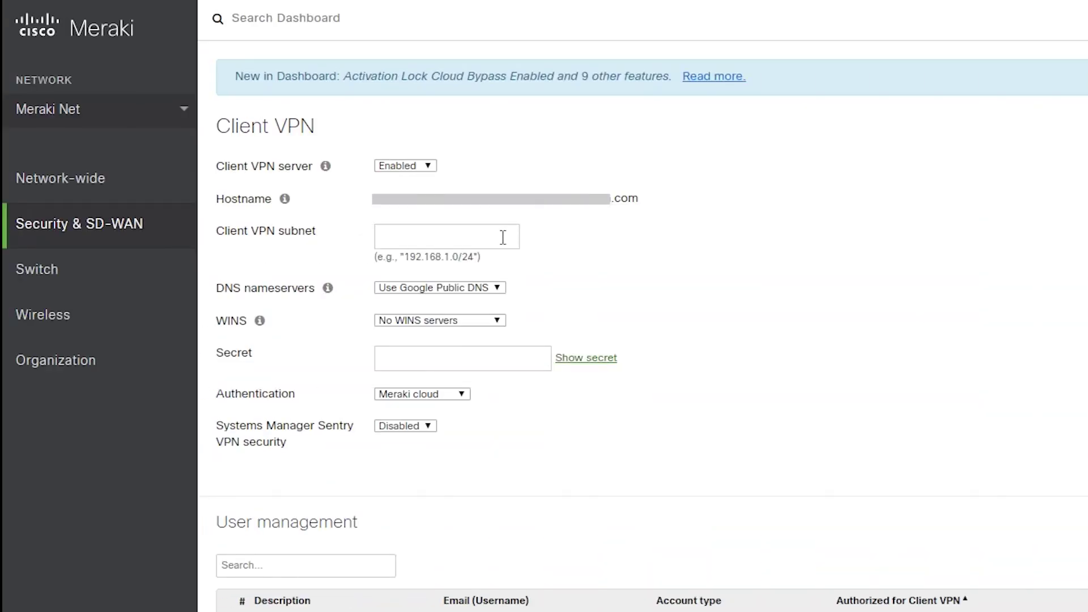
Enter 192.168.200.0/24 as the Client VPN subnet, leaving DNS nameservers on Google Public DNS
left_click(503, 237)
left_click(628, 237)
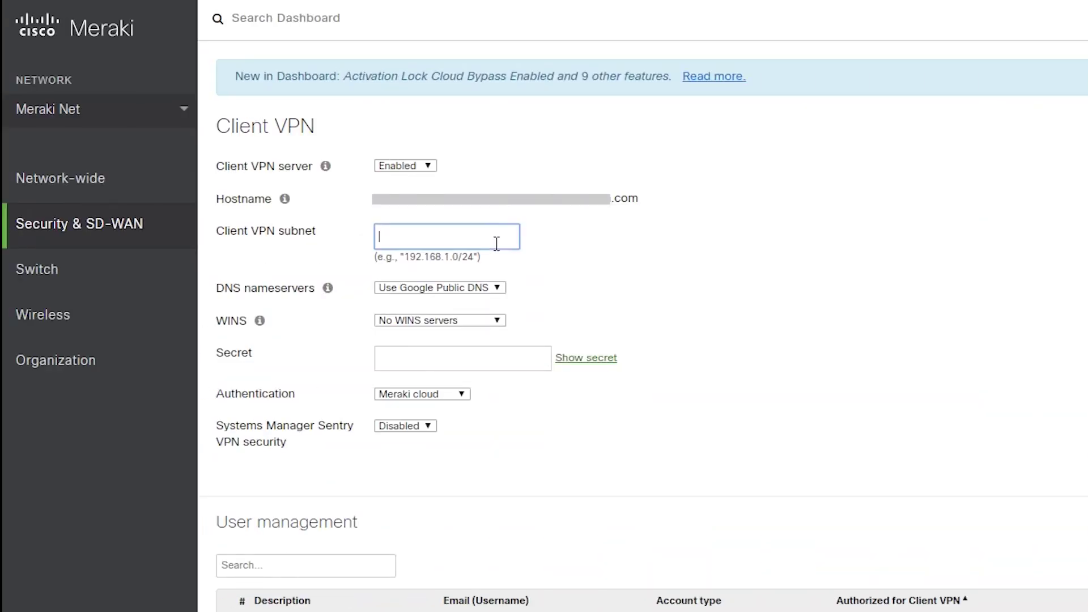
left_click(483, 233)
type("19")
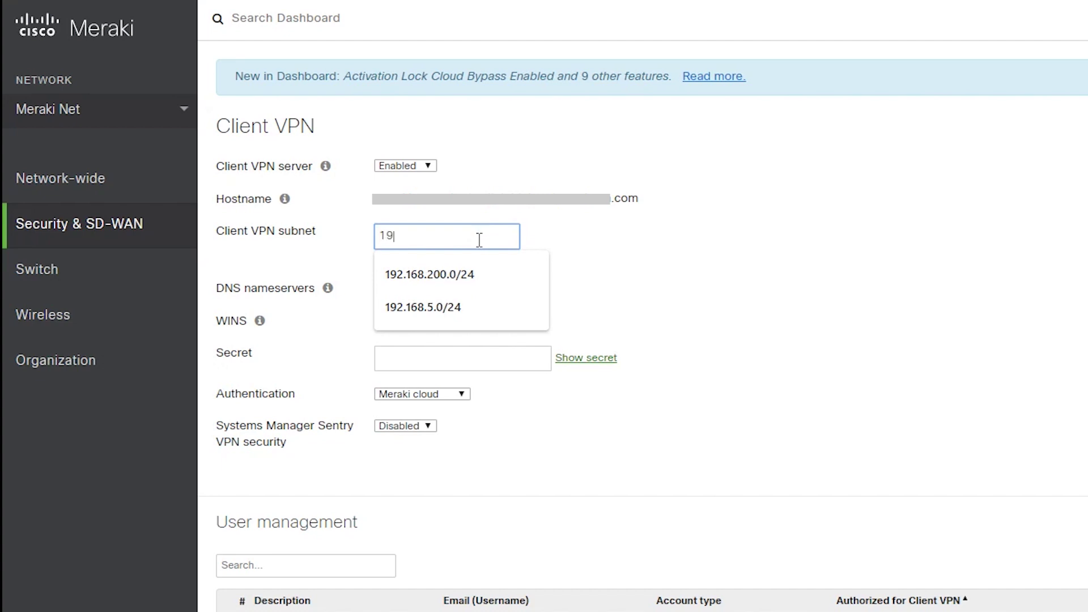
type("2.168.200.")
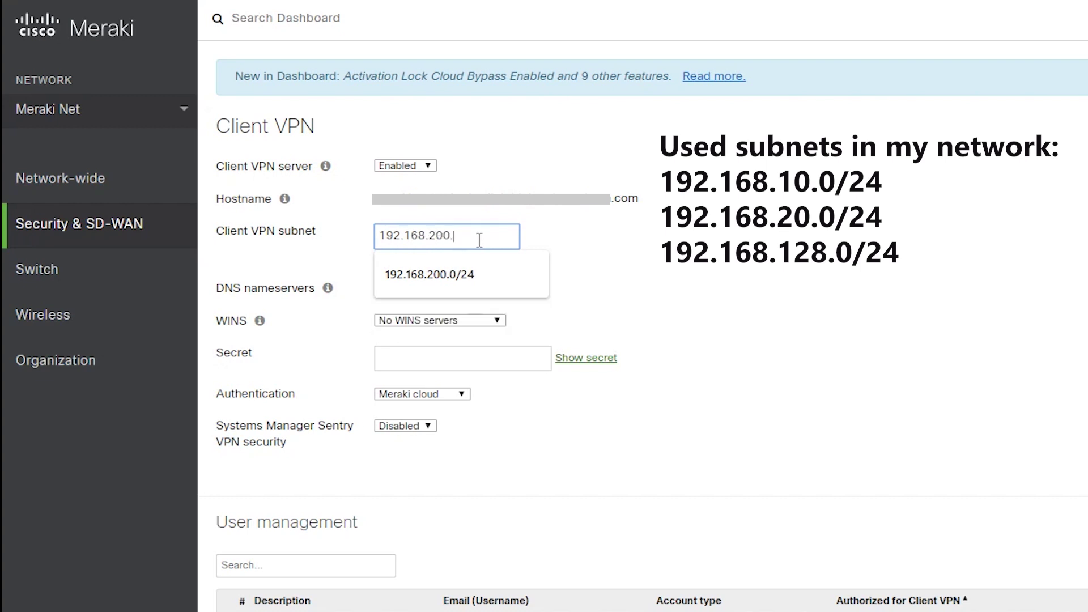
type("0/24")
left_click(585, 244)
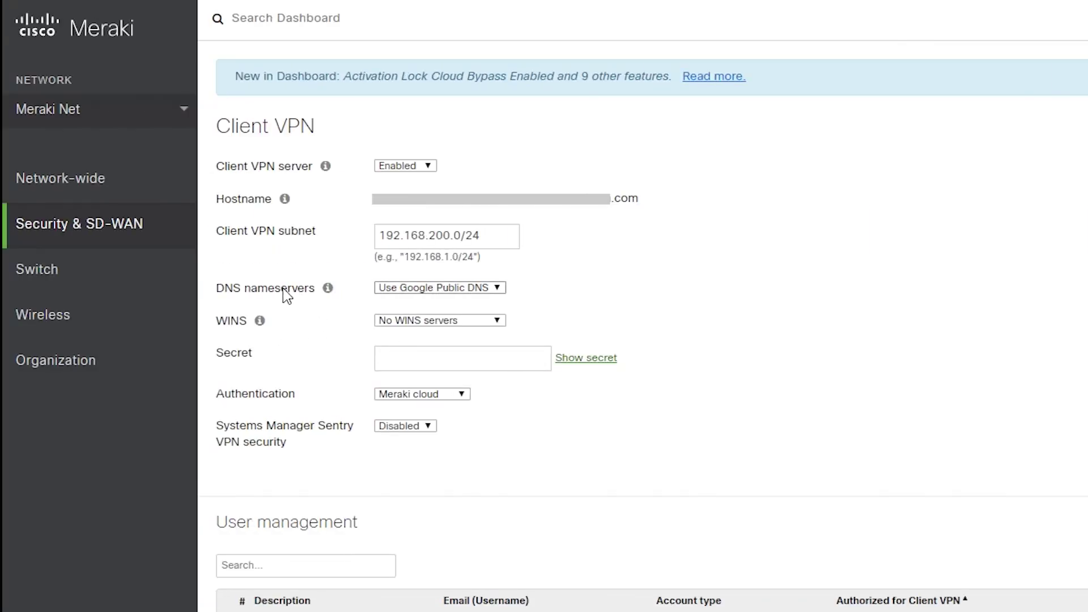
left_click_drag(217, 290, 325, 301)
left_click(324, 304)
left_click(499, 291)
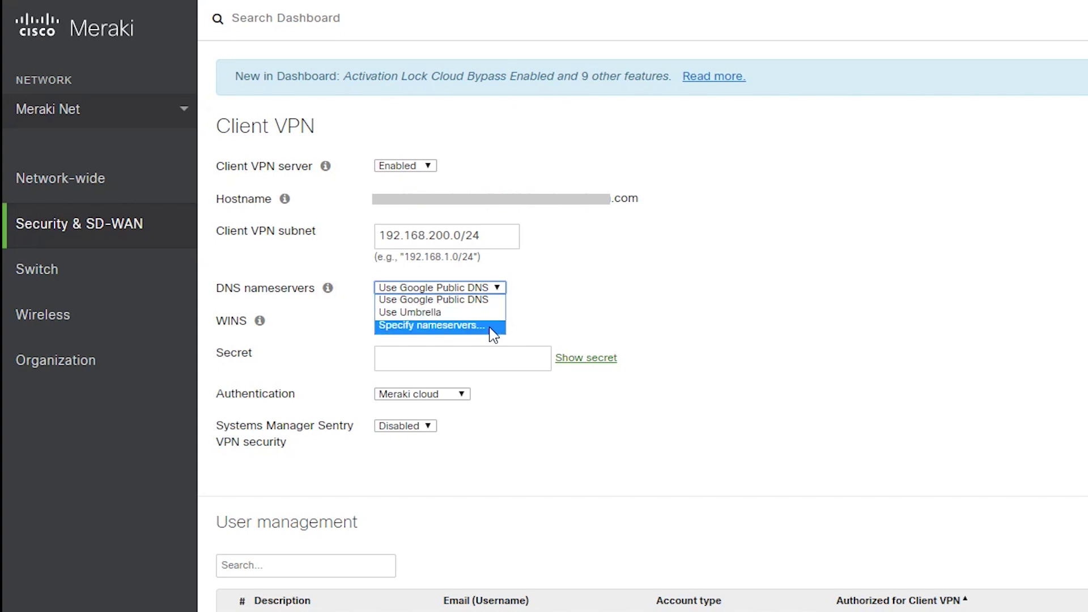
left_click(492, 326)
left_click(416, 345)
left_click(502, 291)
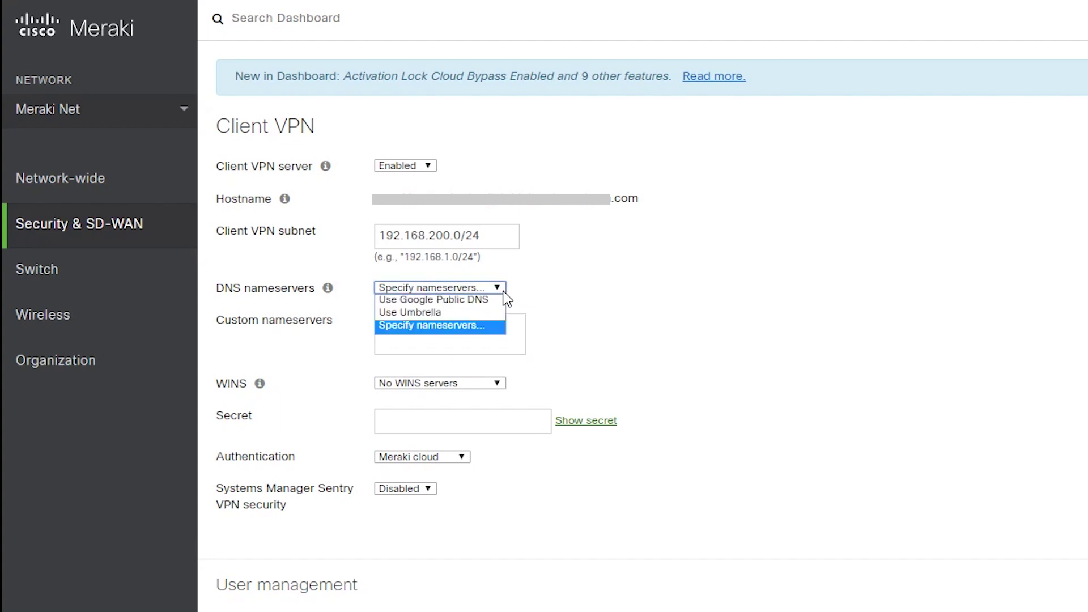
left_click(479, 300)
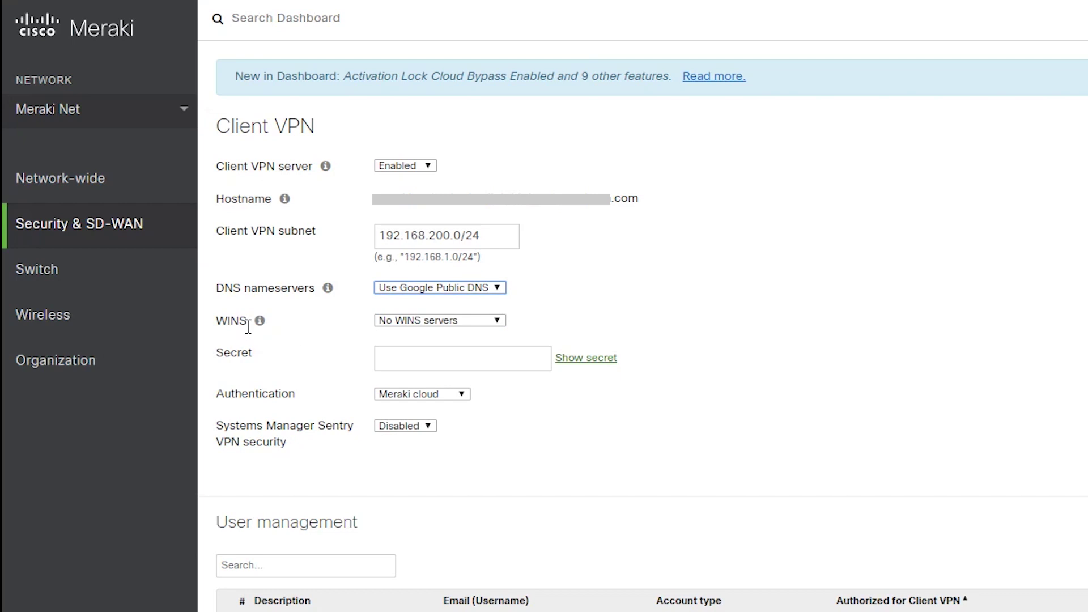
left_click(222, 326)
left_click_drag(241, 326, 275, 328)
left_click(327, 326)
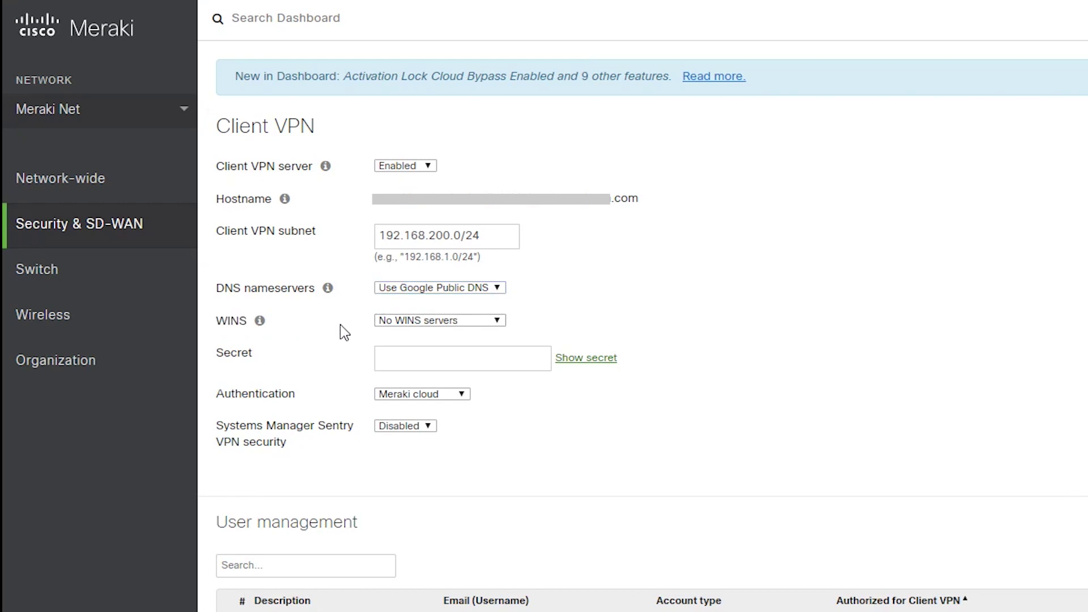
left_click(502, 327)
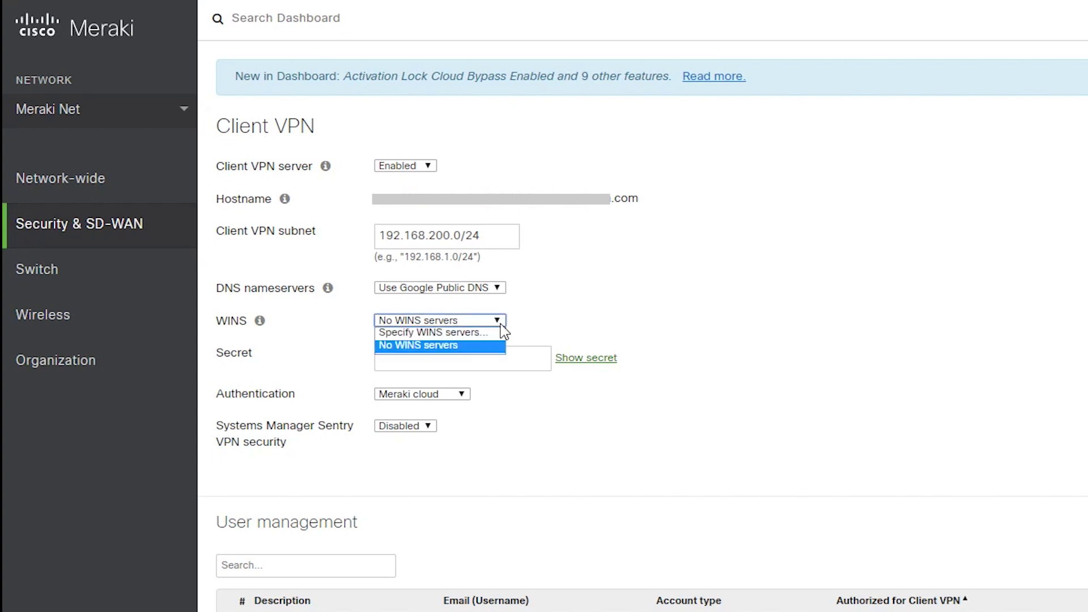
left_click(397, 333)
left_click(406, 362)
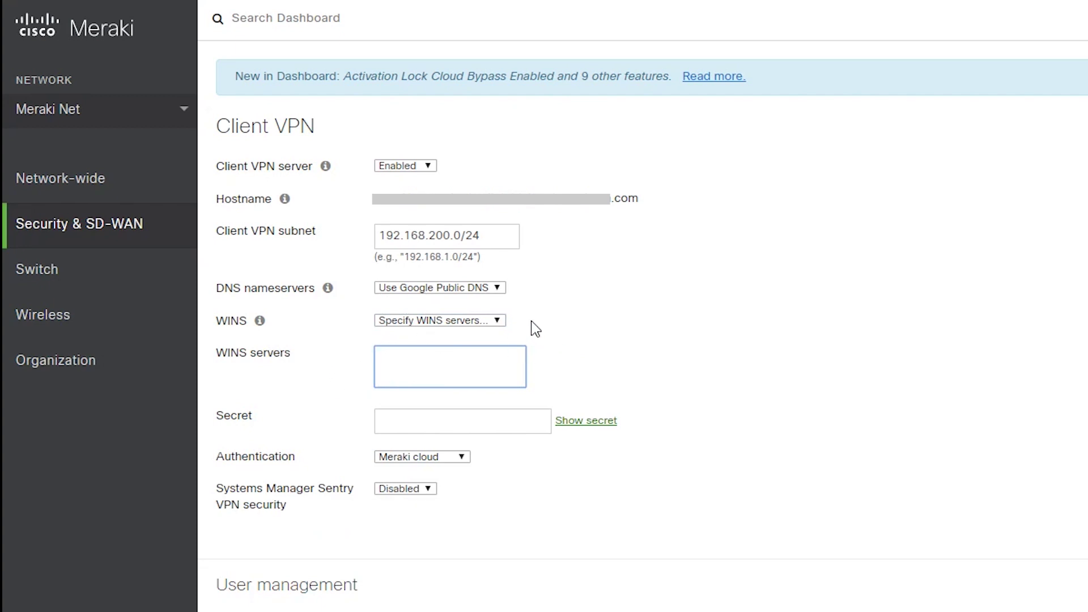
left_click(499, 320)
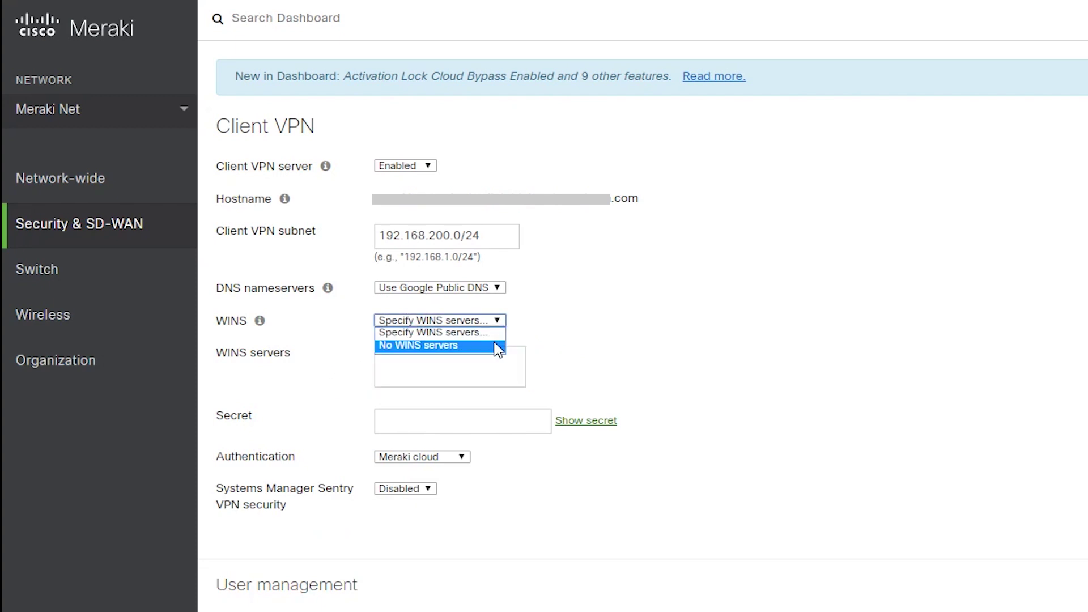
left_click(498, 343)
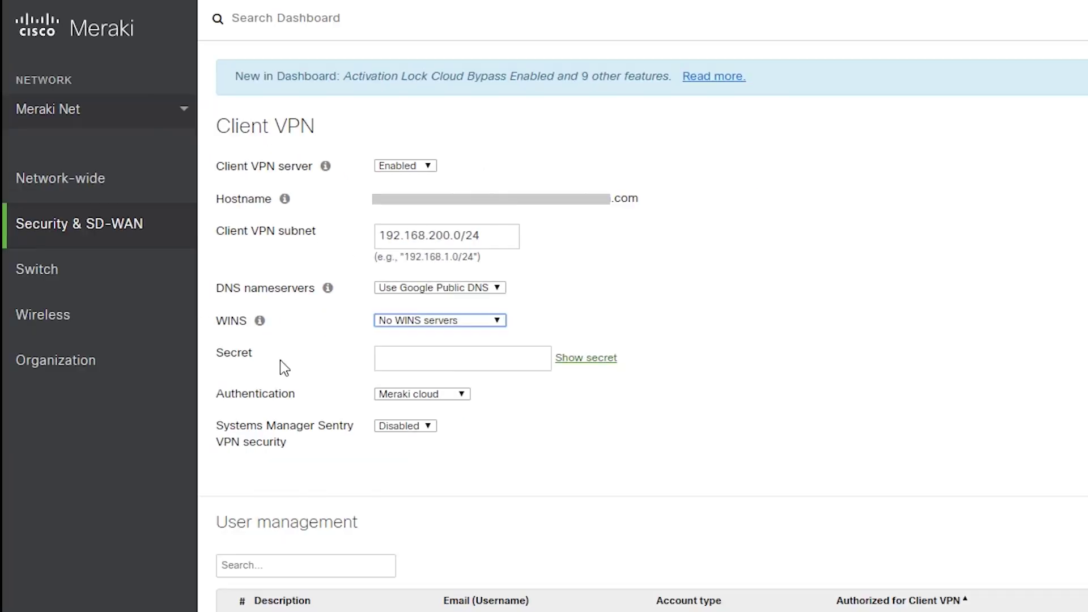
Enter the shared secret in the Secret field and bring up the Authentication method choices
left_click(482, 357)
type("***")
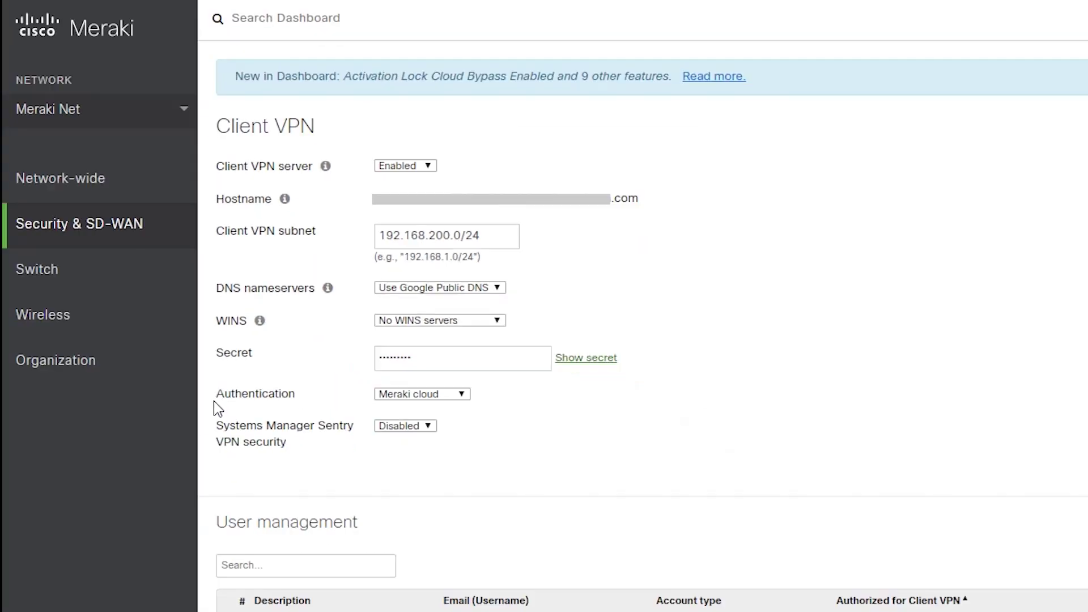
left_click_drag(214, 400, 283, 412)
left_click(342, 401)
left_click(464, 395)
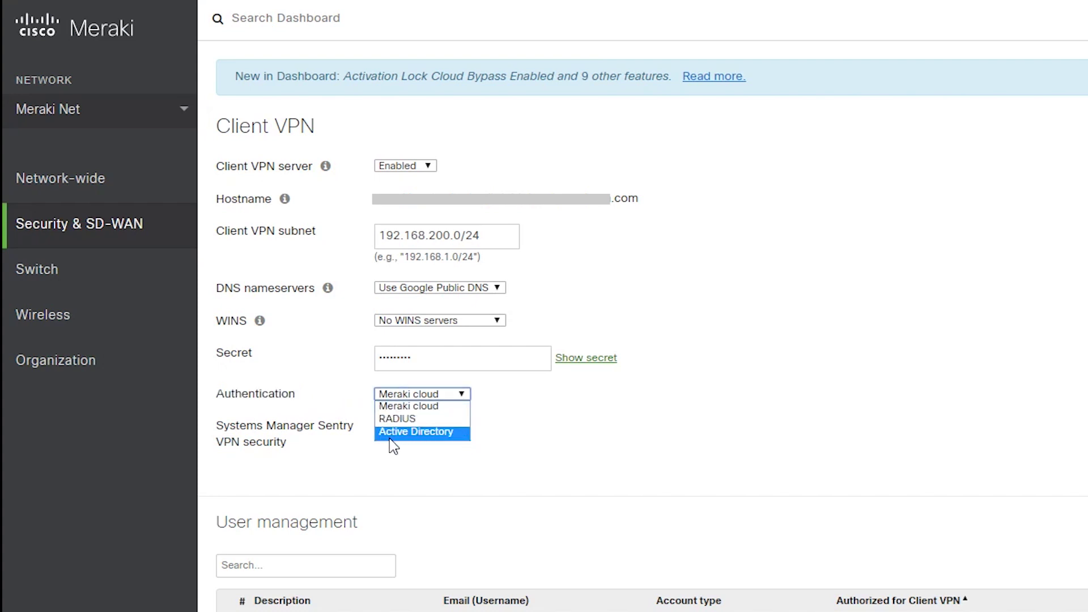
Try Active Directory and RADIUS with a server entry, then settle on Meraki cloud authentication
left_click(456, 434)
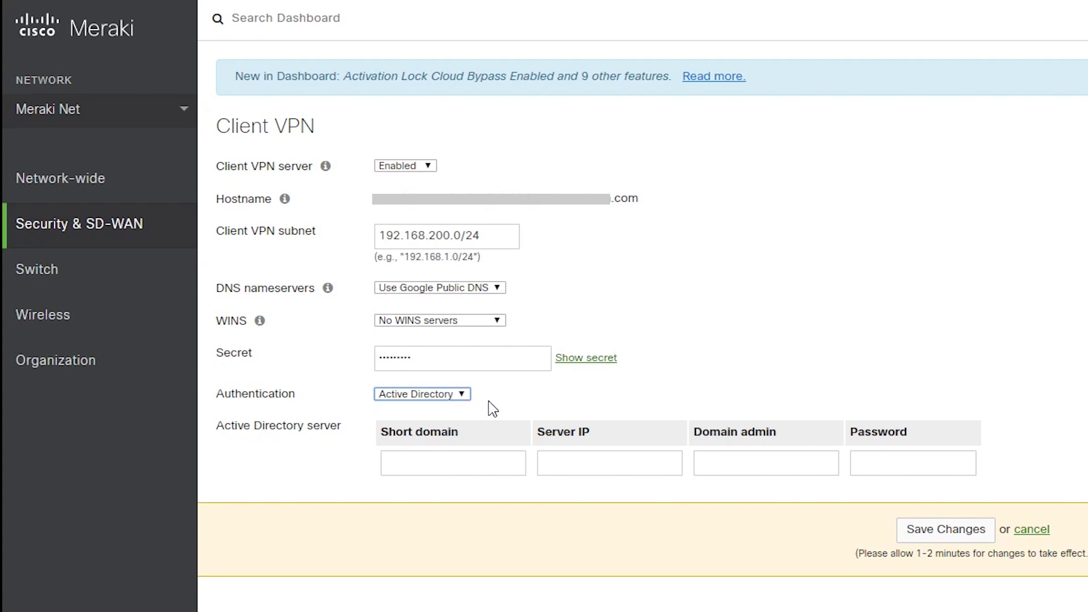
left_click(462, 395)
left_click(437, 429)
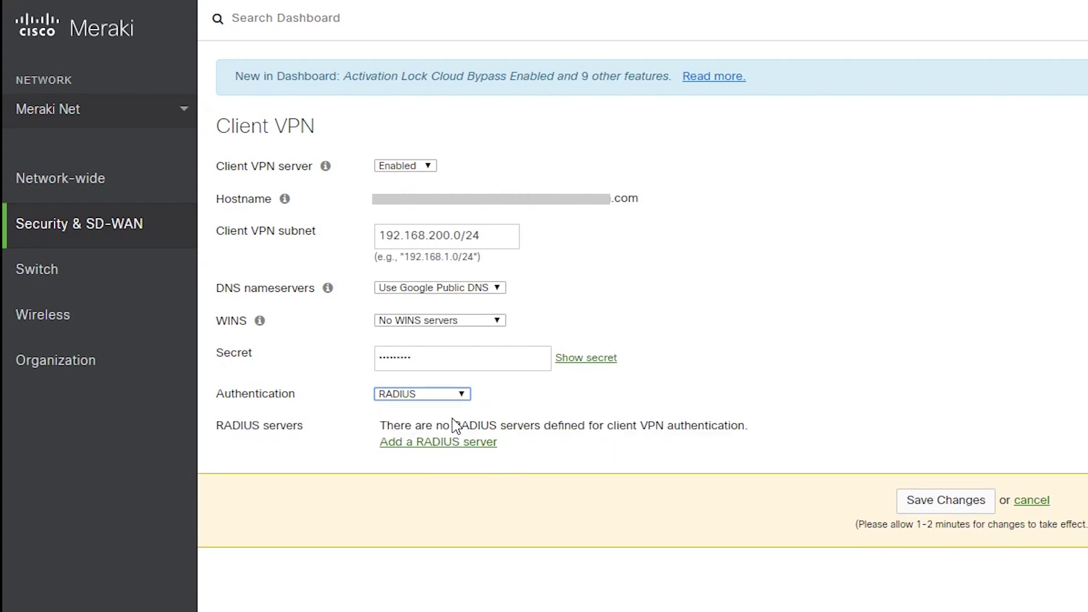
left_click(408, 442)
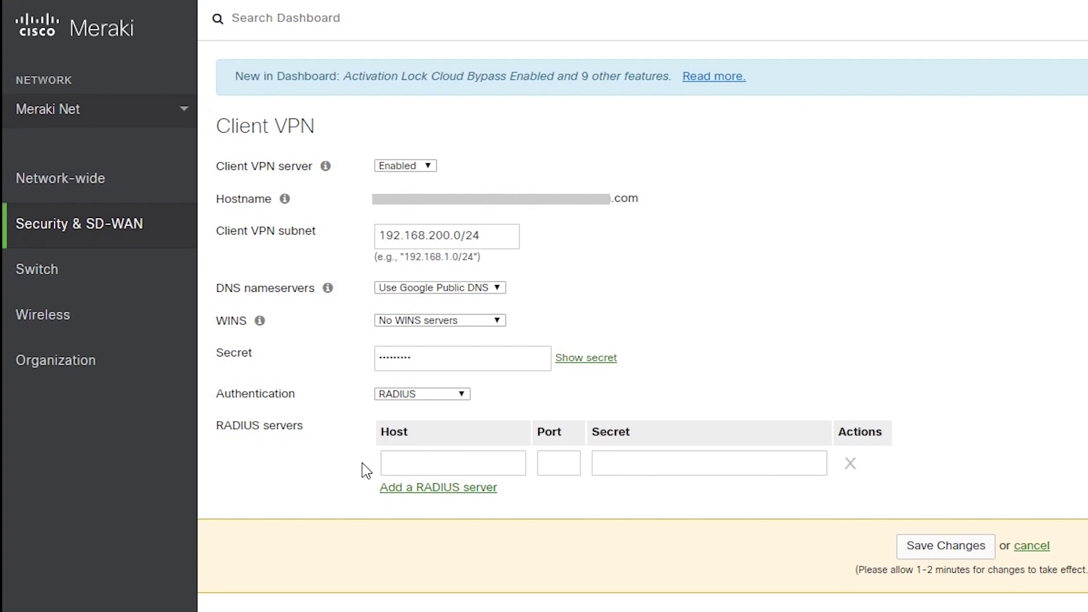
left_click(461, 397)
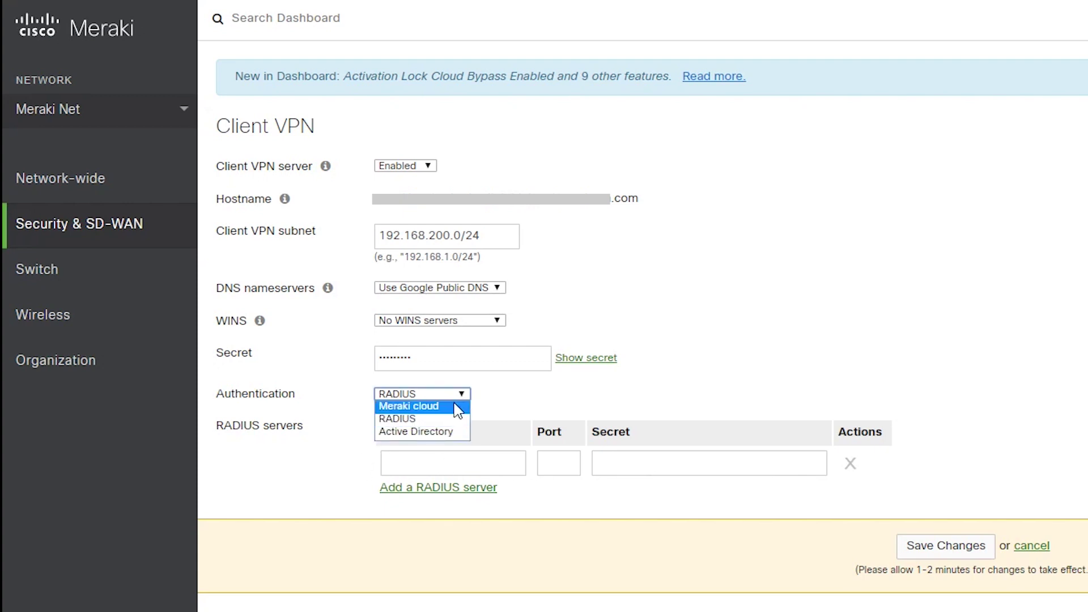
left_click(457, 407)
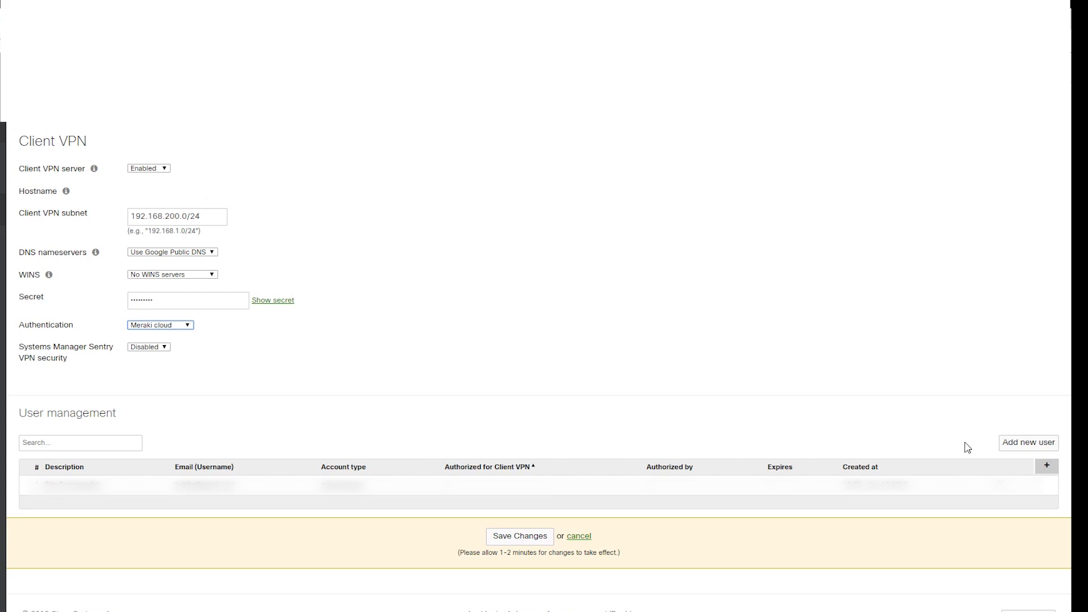
Create a user described 'Windows 10' authorized for Client VPN
left_click(1027, 443)
left_click(362, 332)
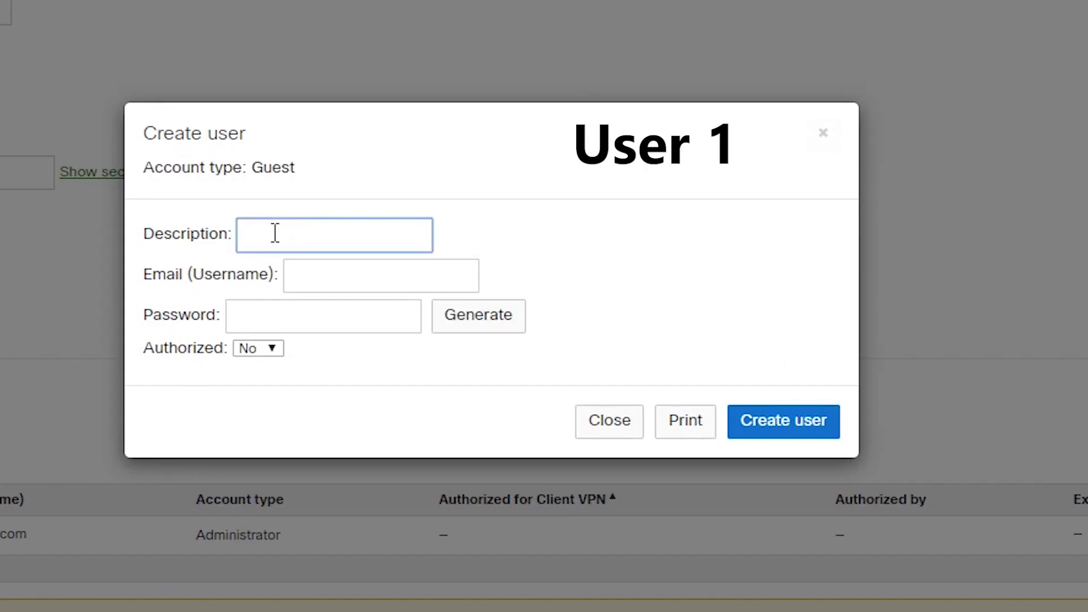
type("Windows 10")
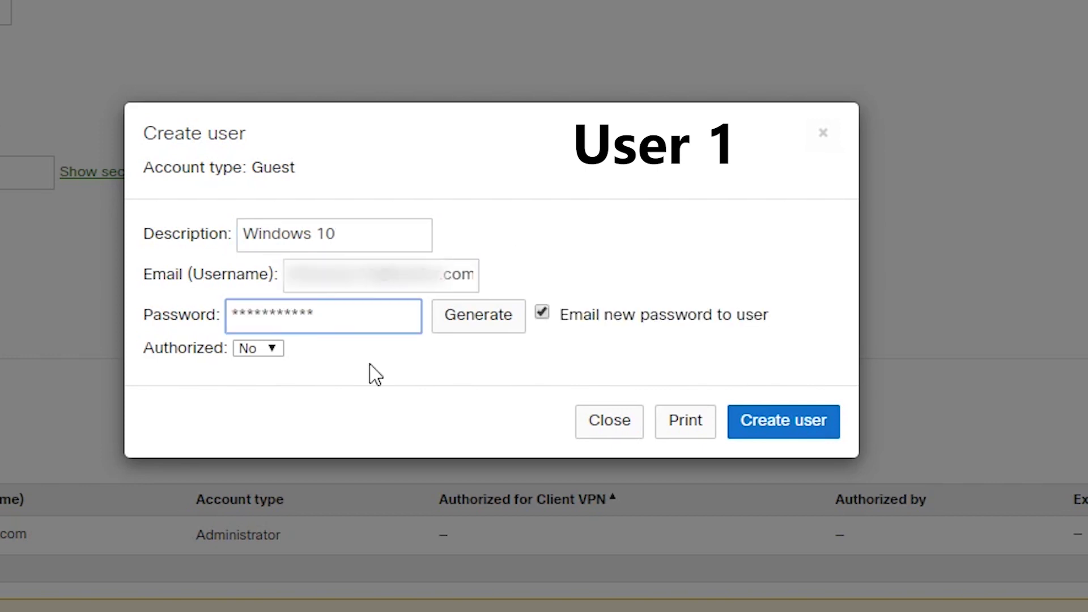
left_click(278, 349)
left_click(272, 365)
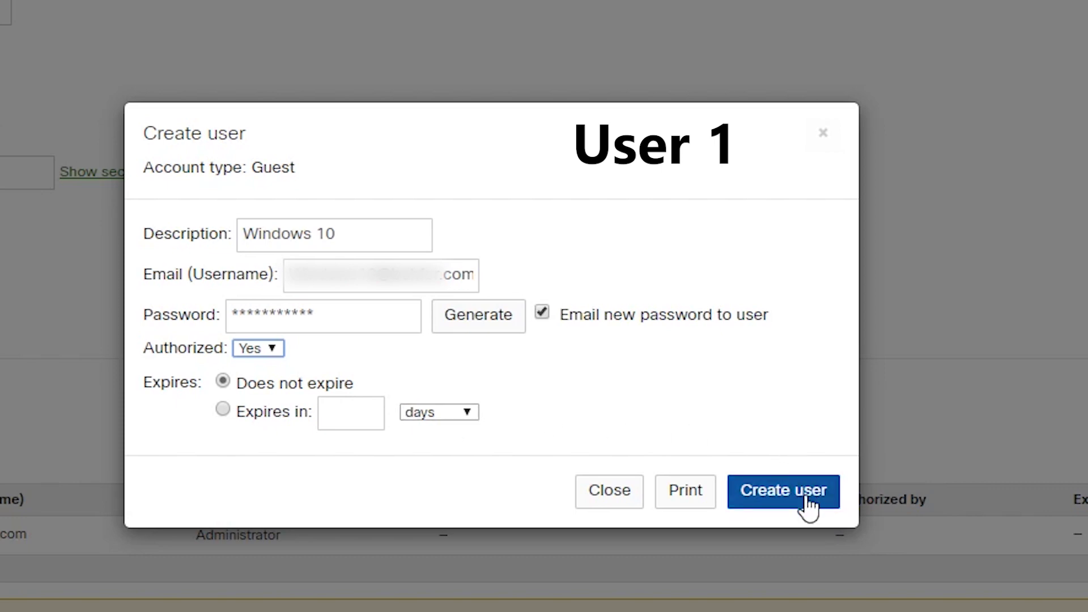
left_click(806, 499)
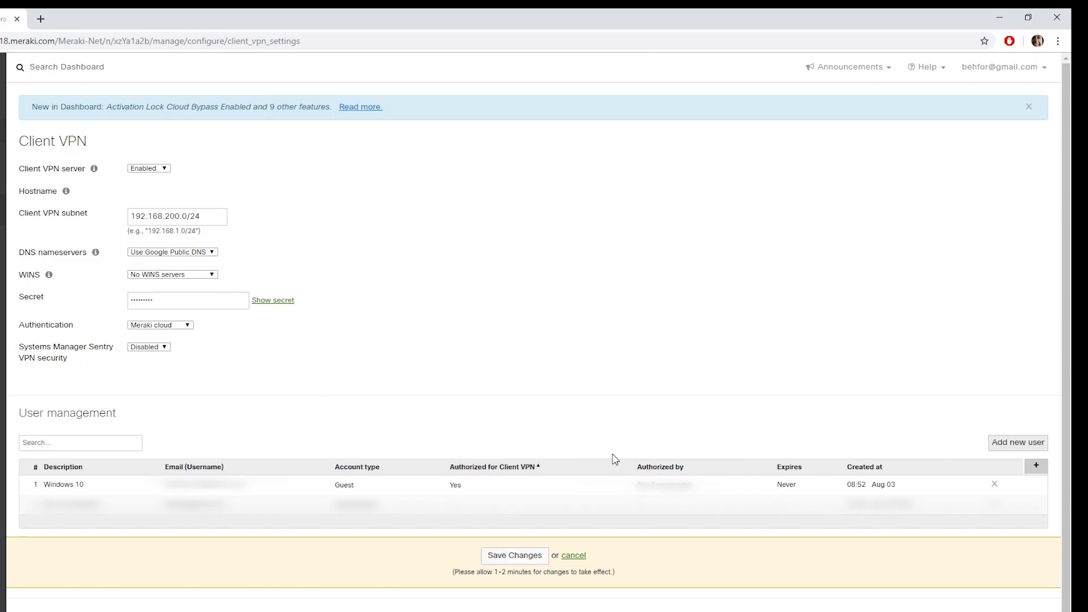
Create a second user described 'Android' authorized for Client VPN
left_click(1020, 449)
left_click(381, 332)
type("Android")
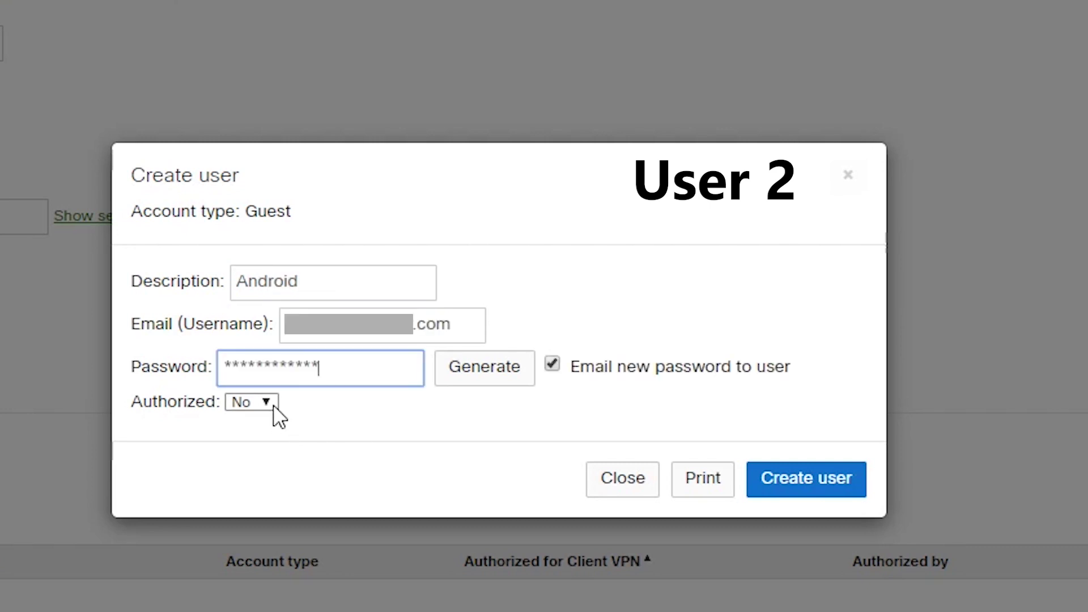
left_click(269, 403)
left_click(271, 417)
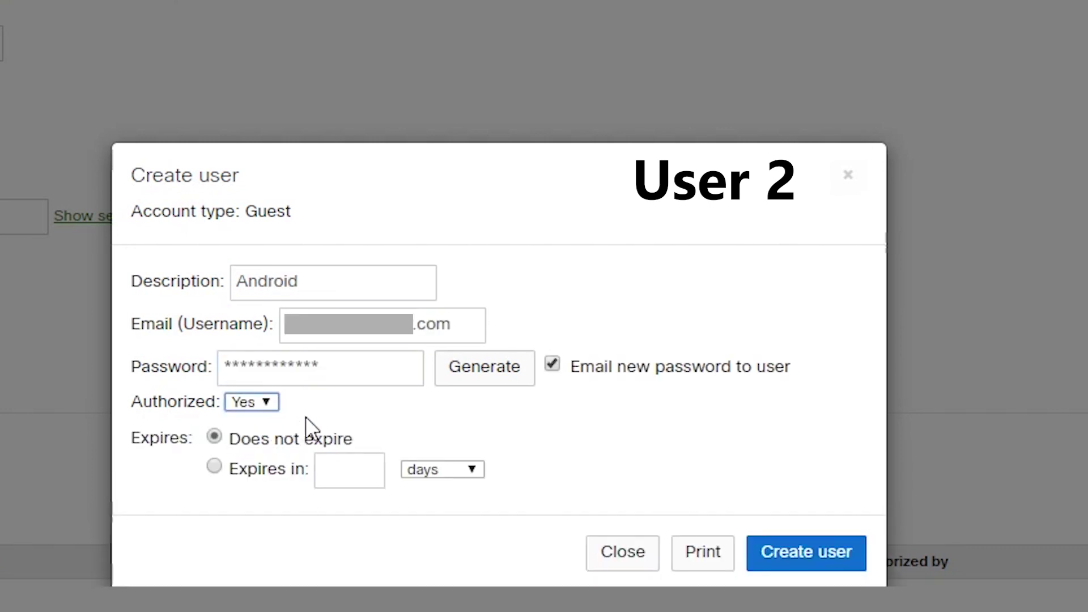
left_click(805, 553)
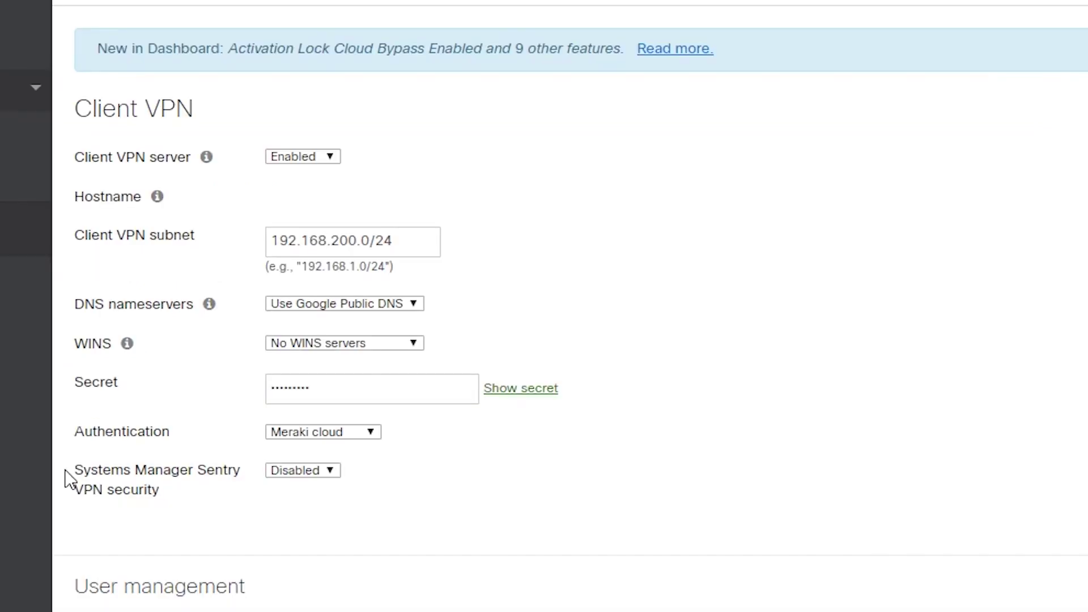
Set Systems Manager Sentry VPN security to Enabled
left_click_drag(16, 349, 118, 364)
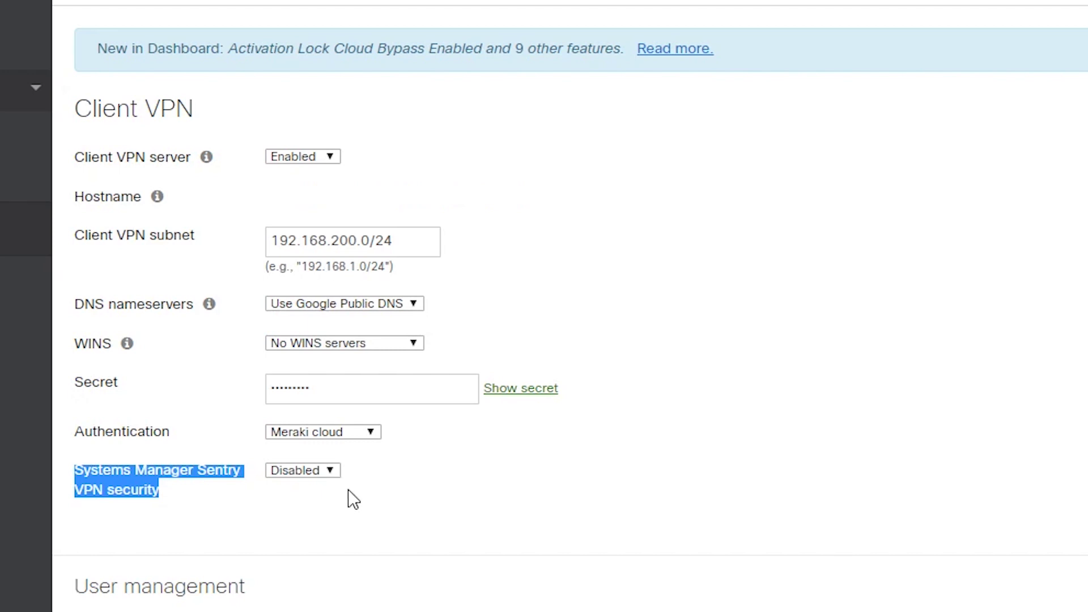
left_click(329, 475)
left_click(331, 485)
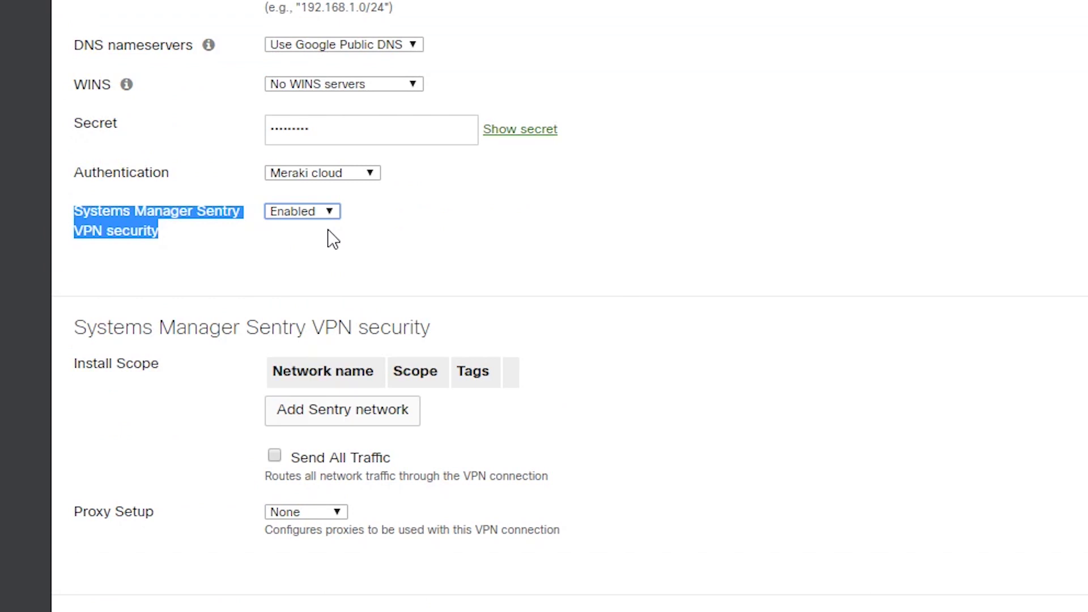
left_click_drag(77, 327, 474, 328)
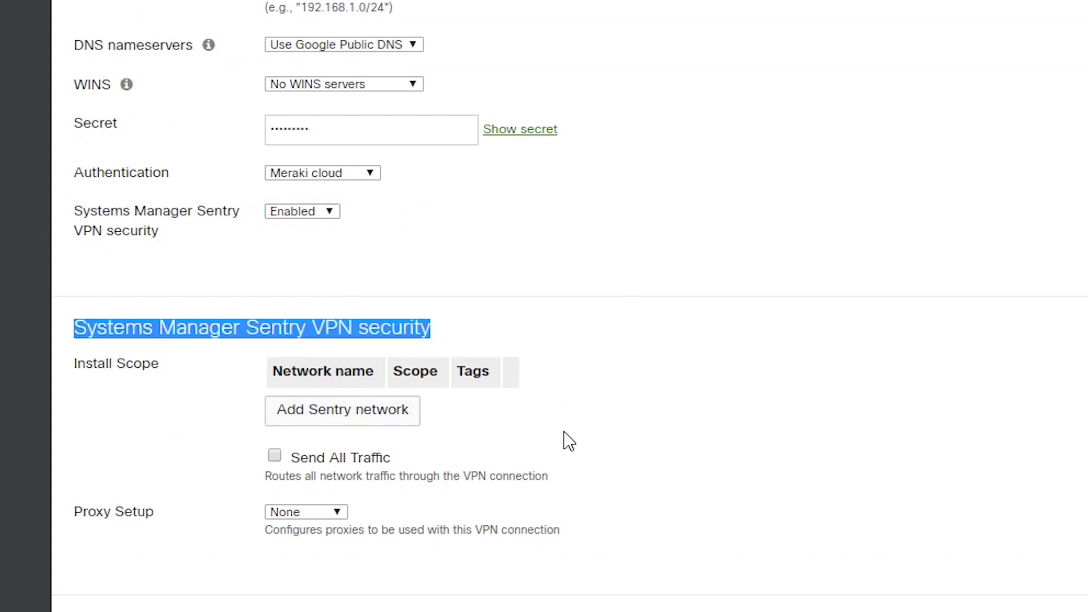
Add a Sentry SM network with its scope left on All devices
scroll(568, 441, "down", 2)
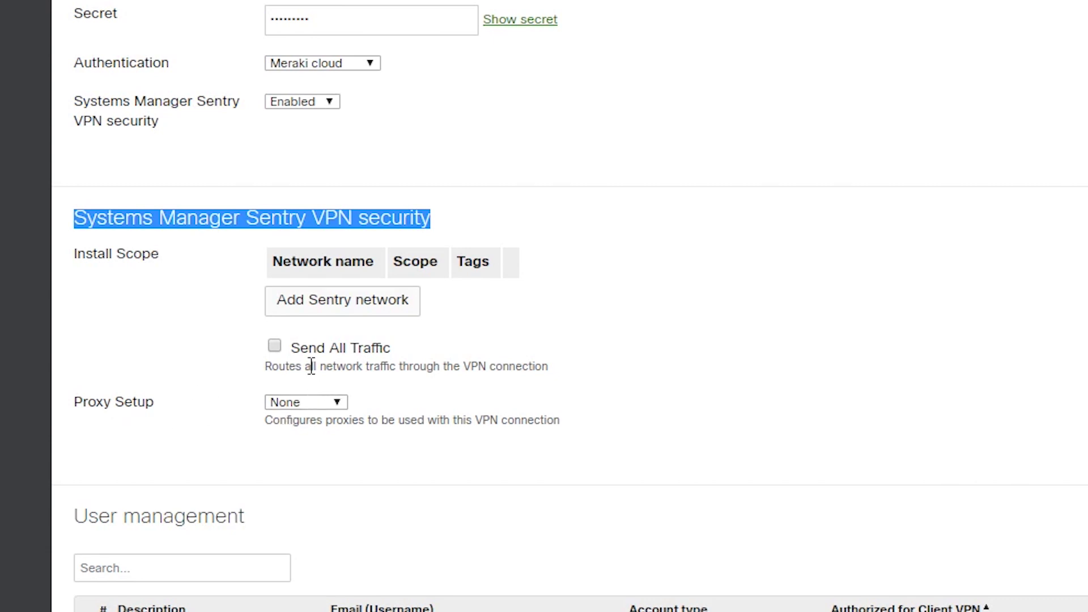
left_click(363, 311)
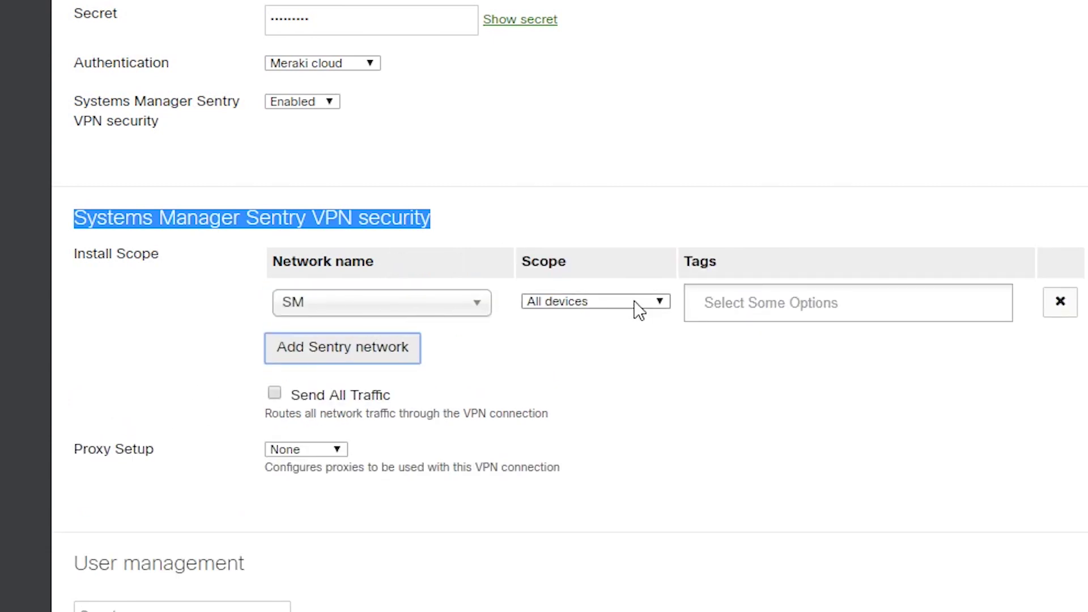
left_click(653, 302)
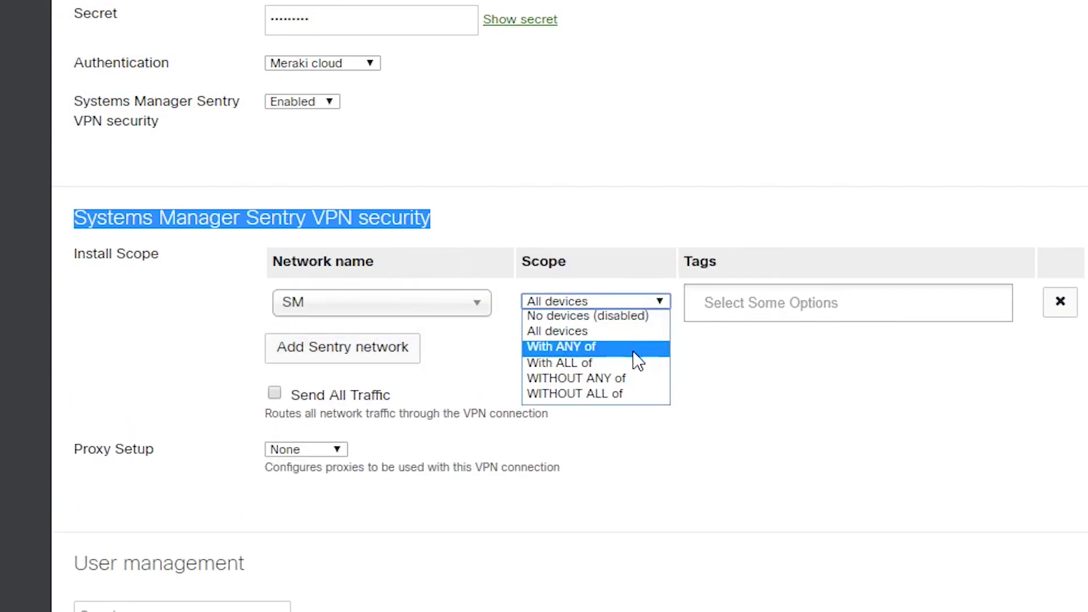
left_click(617, 333)
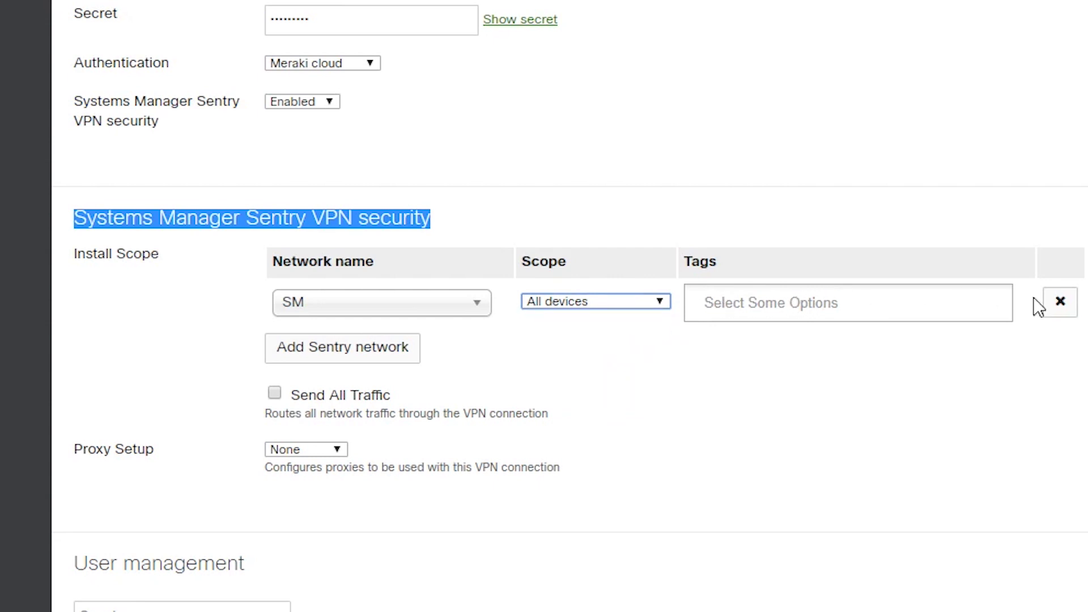
scroll(330, 401, "up", 5)
Set Systems Manager Sentry VPN security to Disabled and save the Client VPN changes
left_click(330, 361)
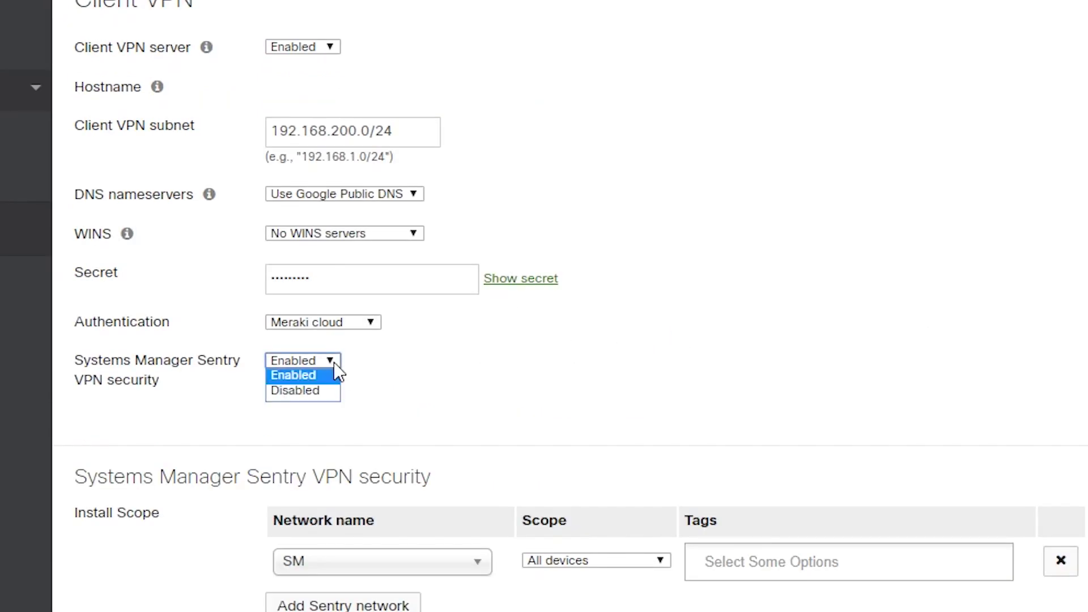
left_click(323, 390)
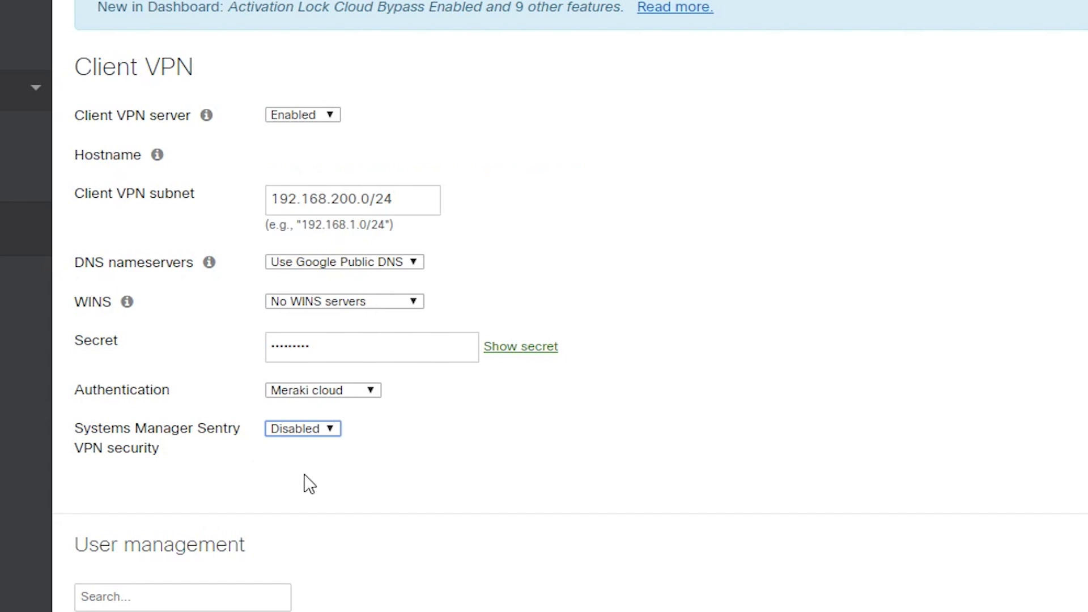
scroll(522, 500, "down", 10)
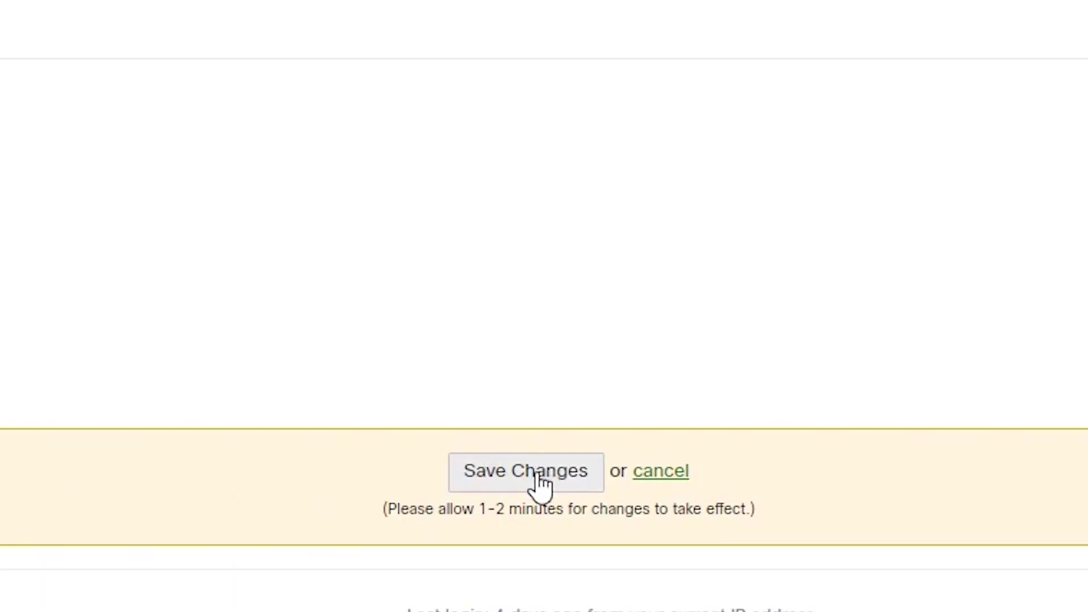
left_click(508, 480)
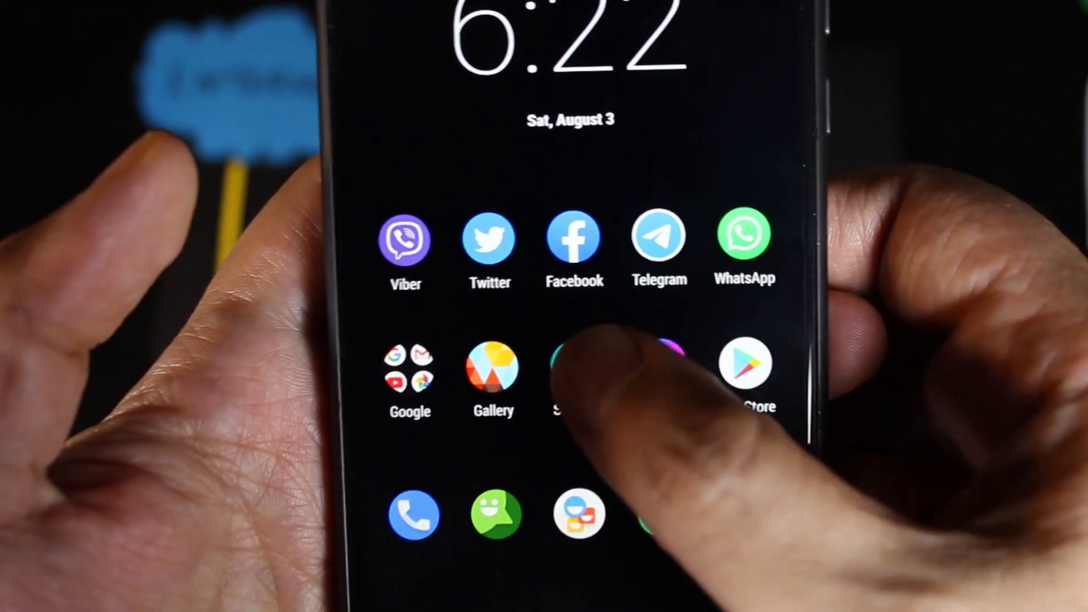
In the phone's Settings, go to Network & internet > VPN and add a new VPN profile
left_click(567, 363)
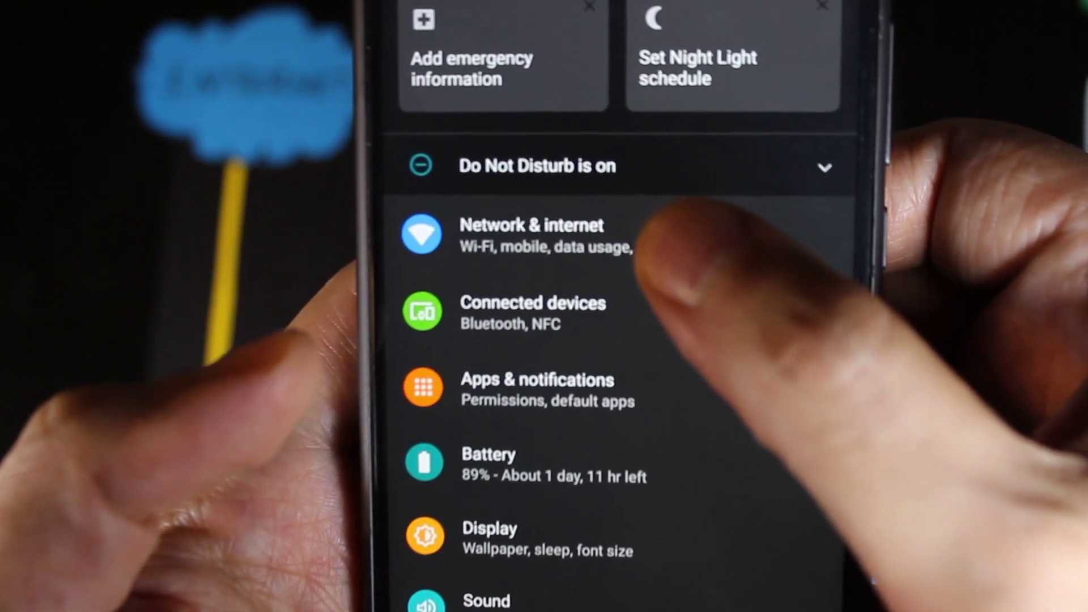
left_click(652, 244)
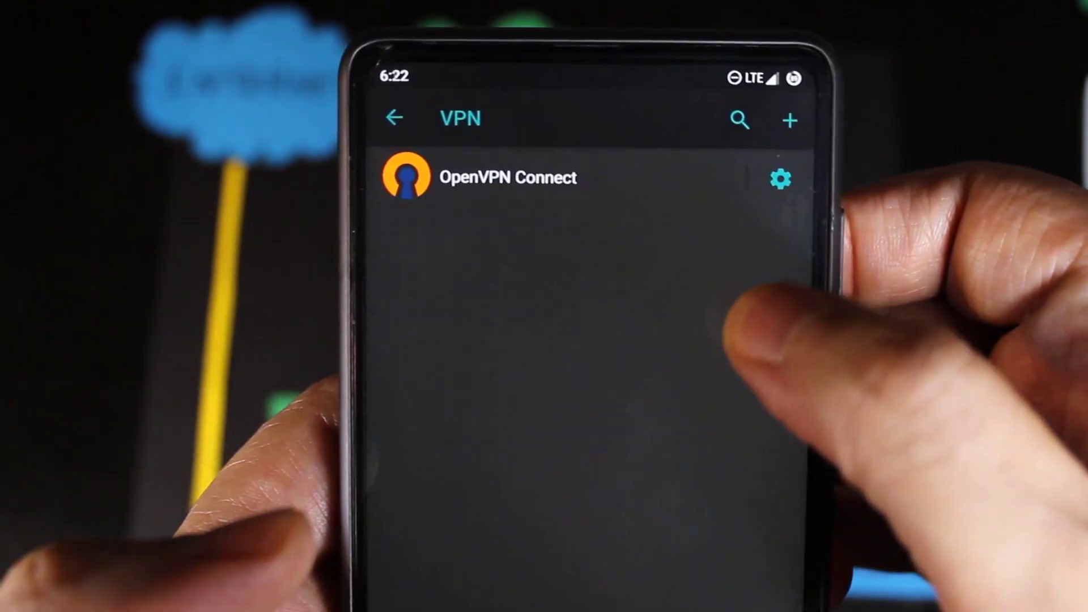
left_click(806, 134)
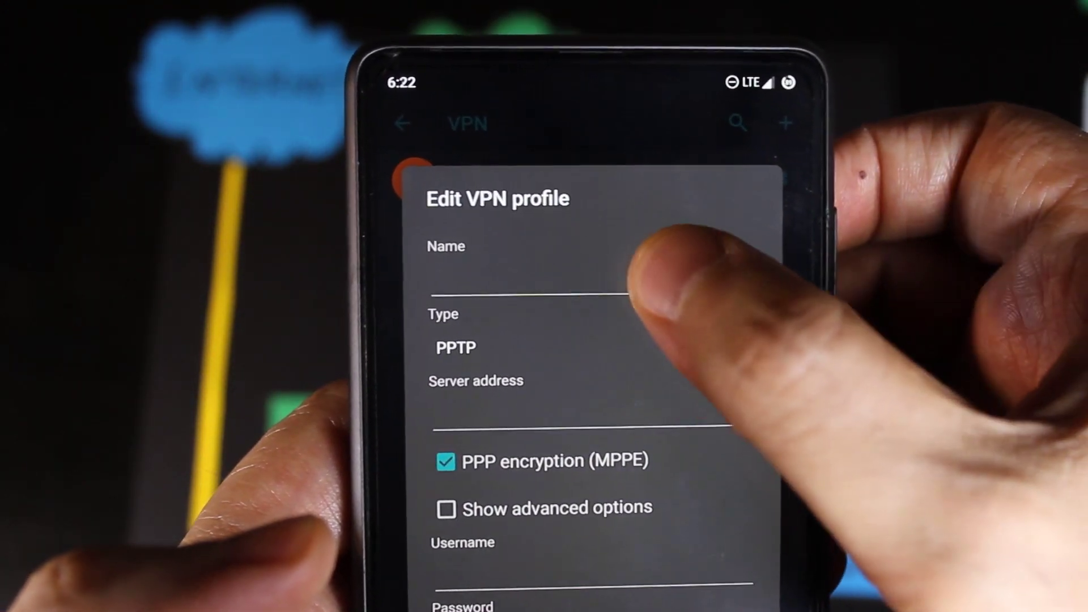
Name the VPN profile 'Meraki' and save it to the VPN list
left_click(578, 272)
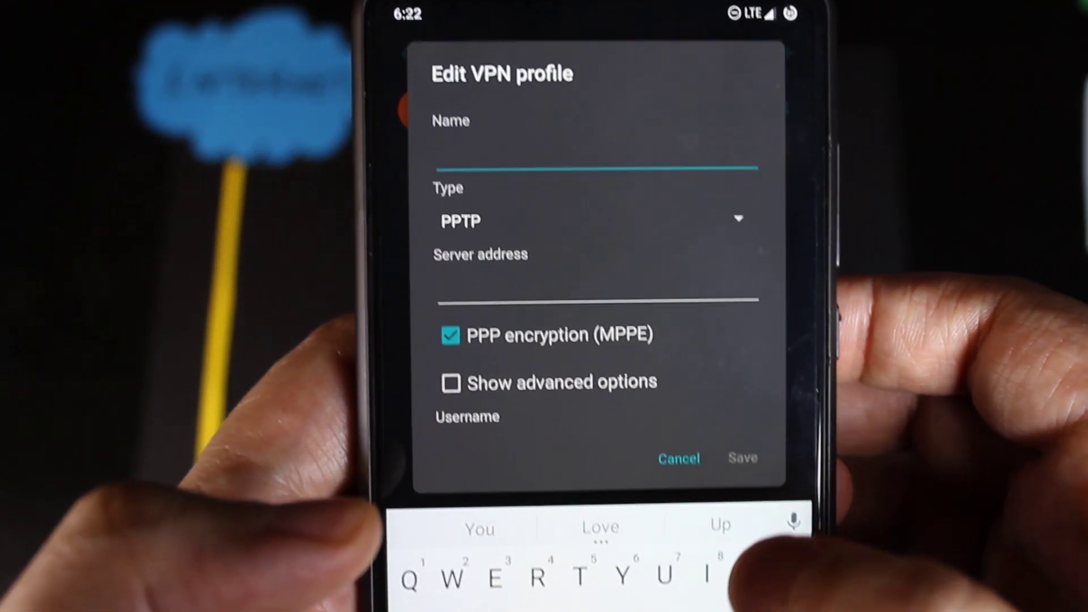
type("Me")
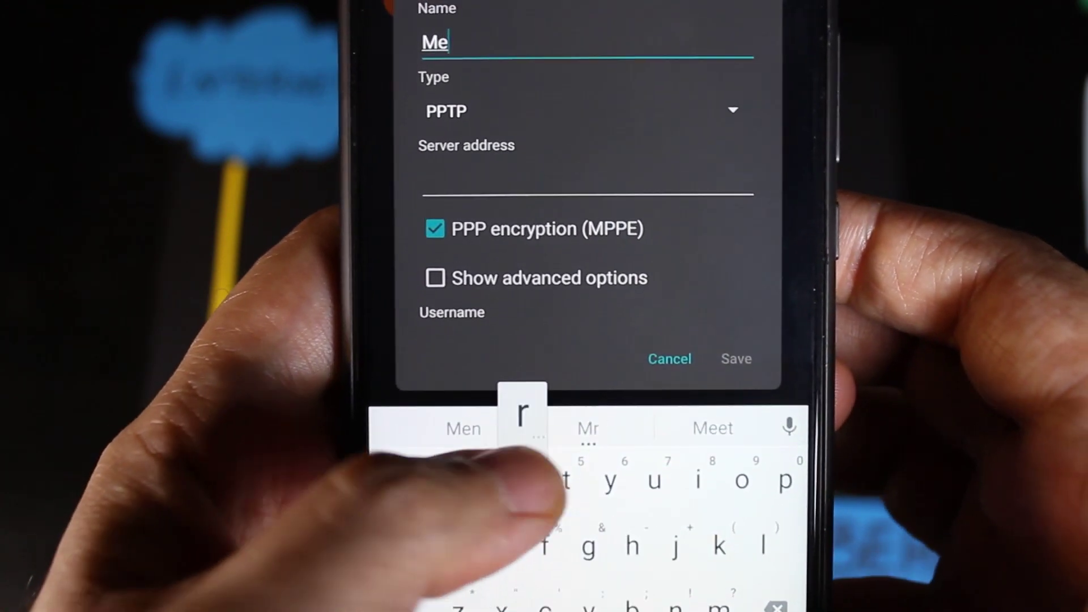
type("raki")
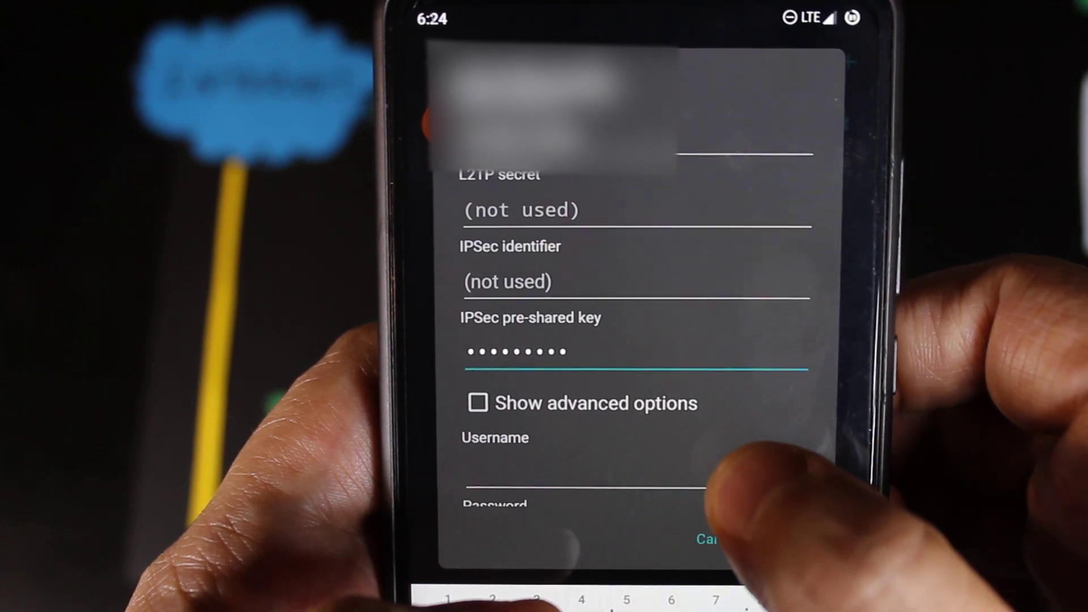
scroll(634, 340, "down", 3)
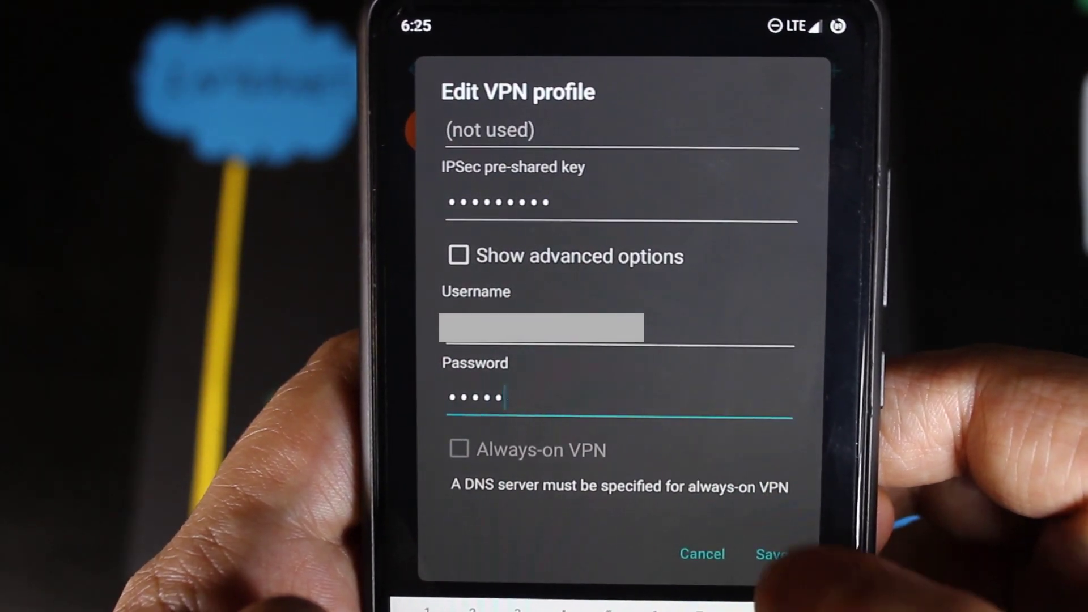
left_click(769, 554)
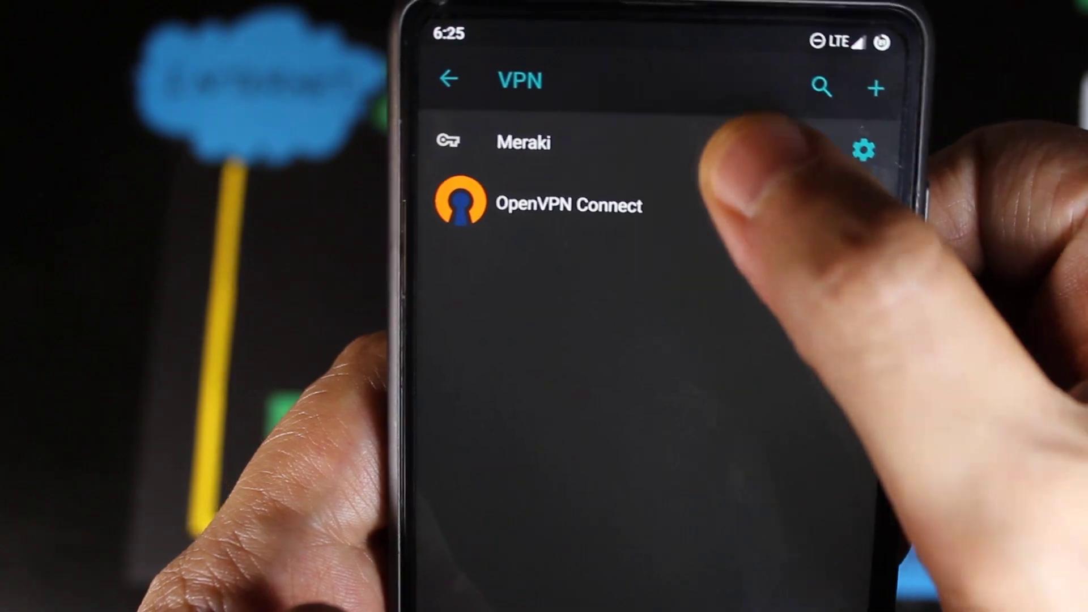
Connect the phone to the Meraki VPN, then find VPN settings in Windows 10 with 'vpn'
left_click(737, 141)
left_click(793, 549)
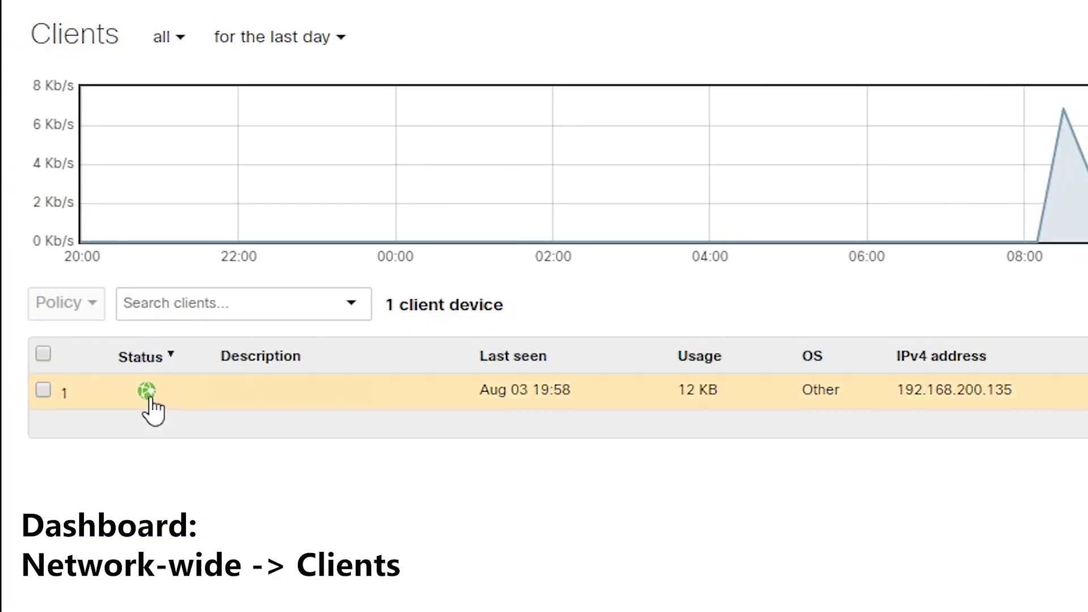
mouse_move(146, 403)
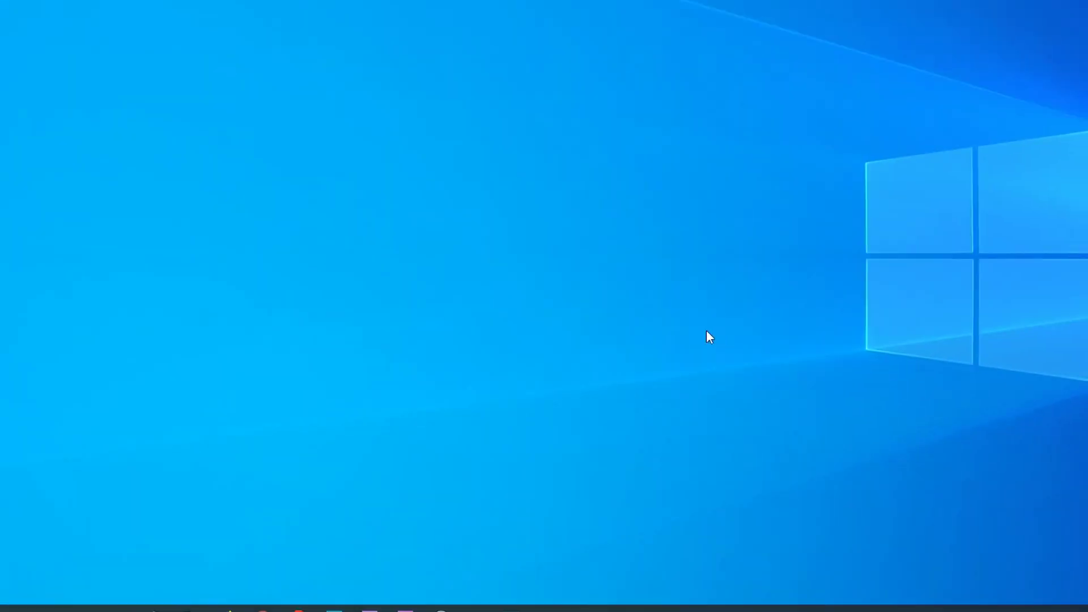
key("super")
type("vpn")
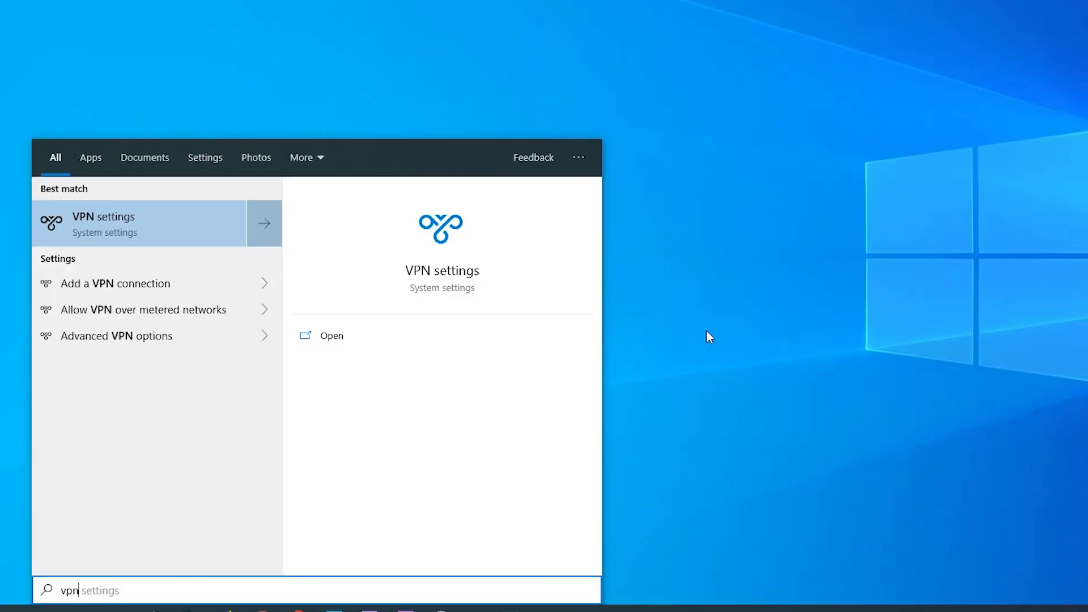
Open VPN settings and add a new VPN connection with Windows (built-in) as the provider
left_click(195, 211)
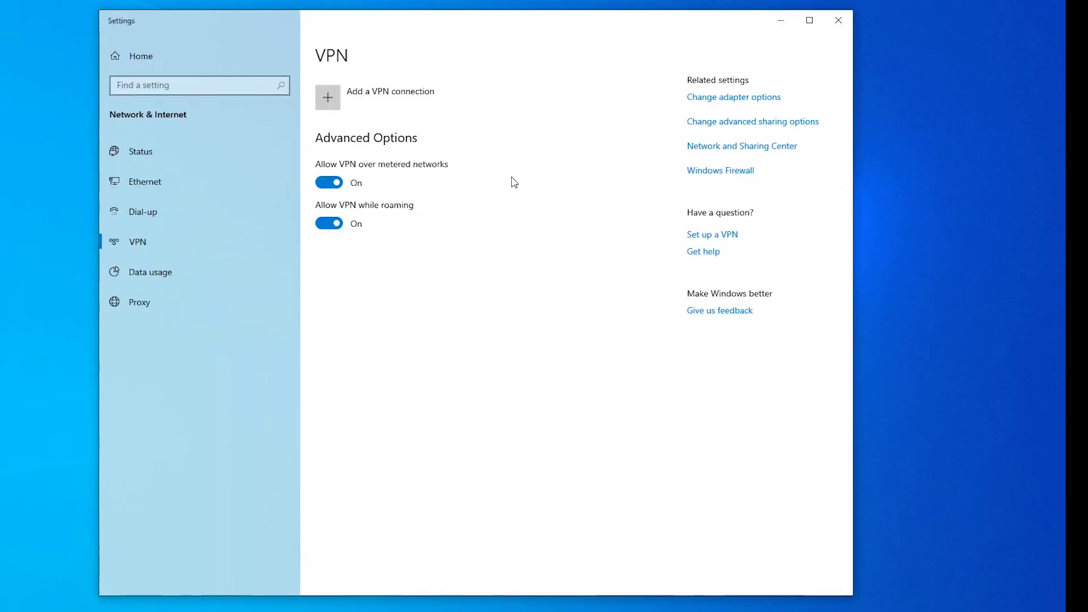
left_click(327, 97)
left_click(341, 147)
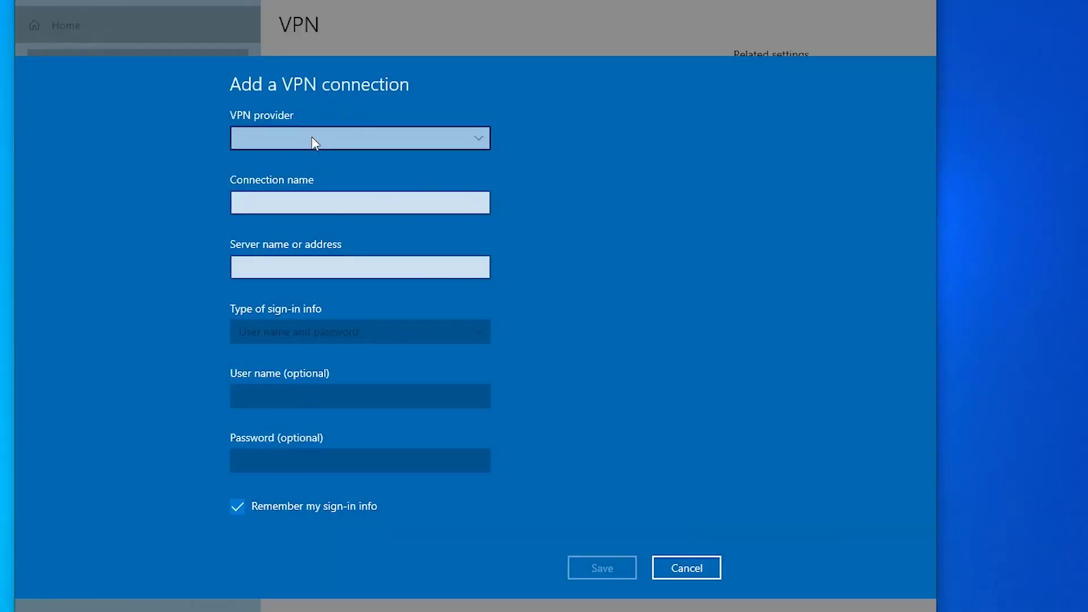
left_click(312, 141)
Name the connection Meraki, choose L2TP/IPsec with pre-shared key, and enter the pre-shared key
left_click(319, 168)
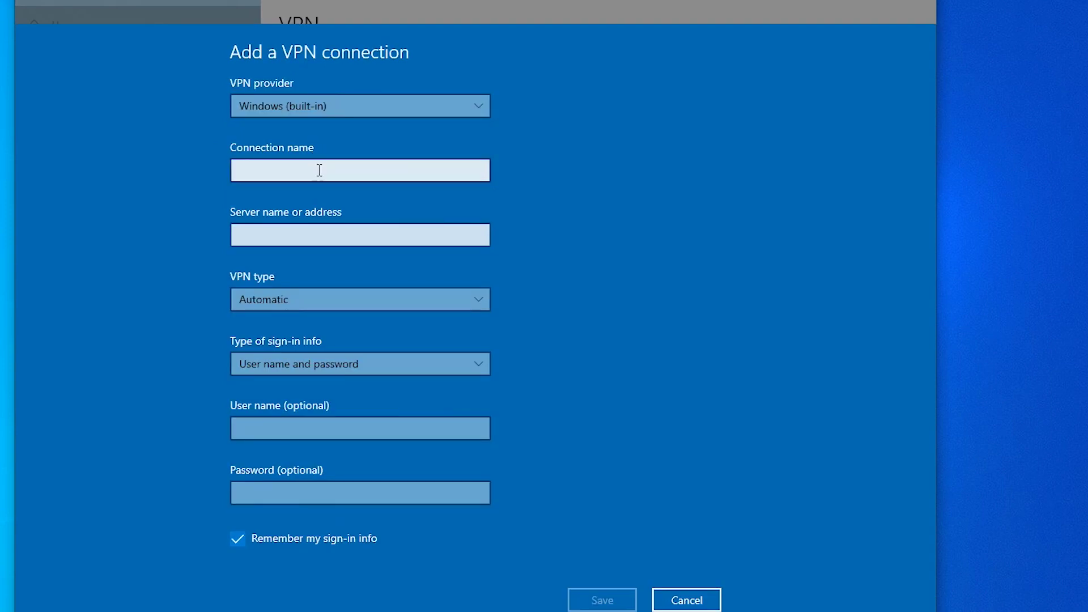
type("Meraki")
left_click(322, 300)
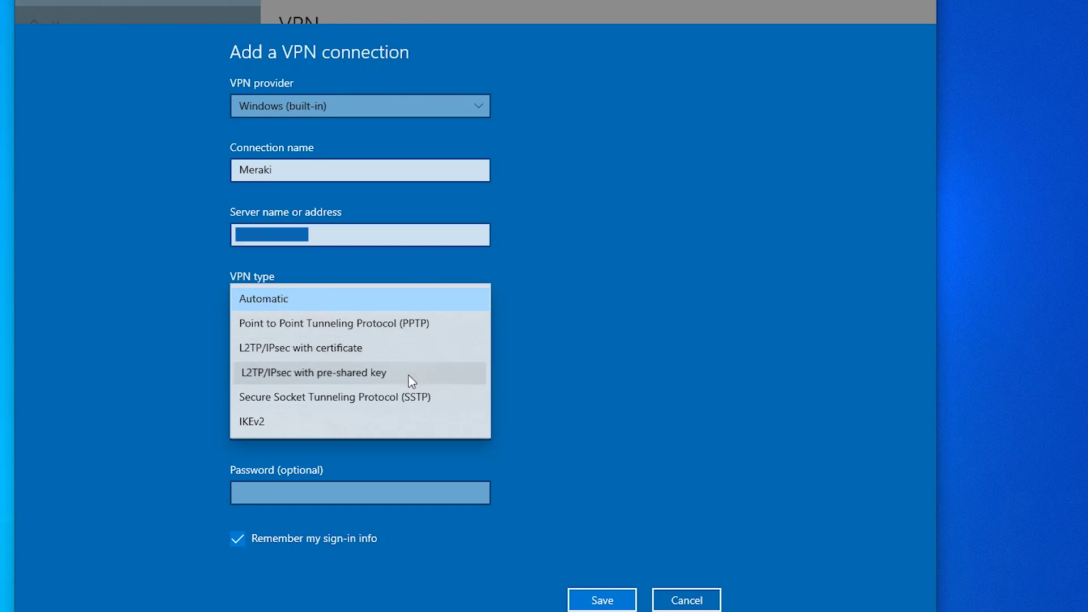
left_click(414, 379)
left_click(315, 326)
type("•••••••••")
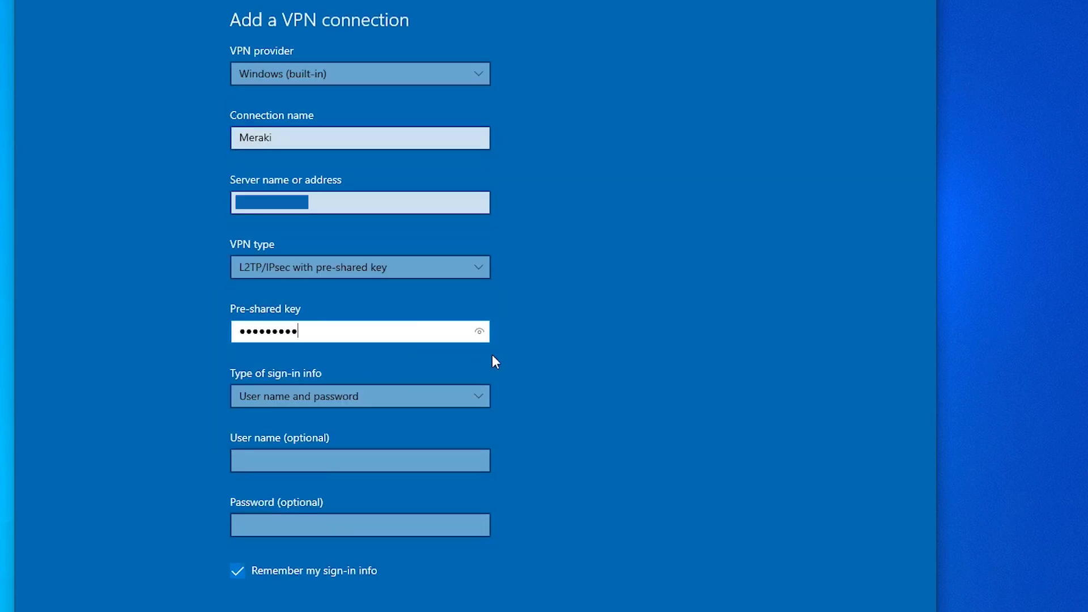
Enter the user's e-mail and password, save the connection, and open Meraki's properties
left_click(413, 404)
left_click(407, 405)
left_click(325, 452)
key("ctrl+v")
key("Tab")
type("••••")
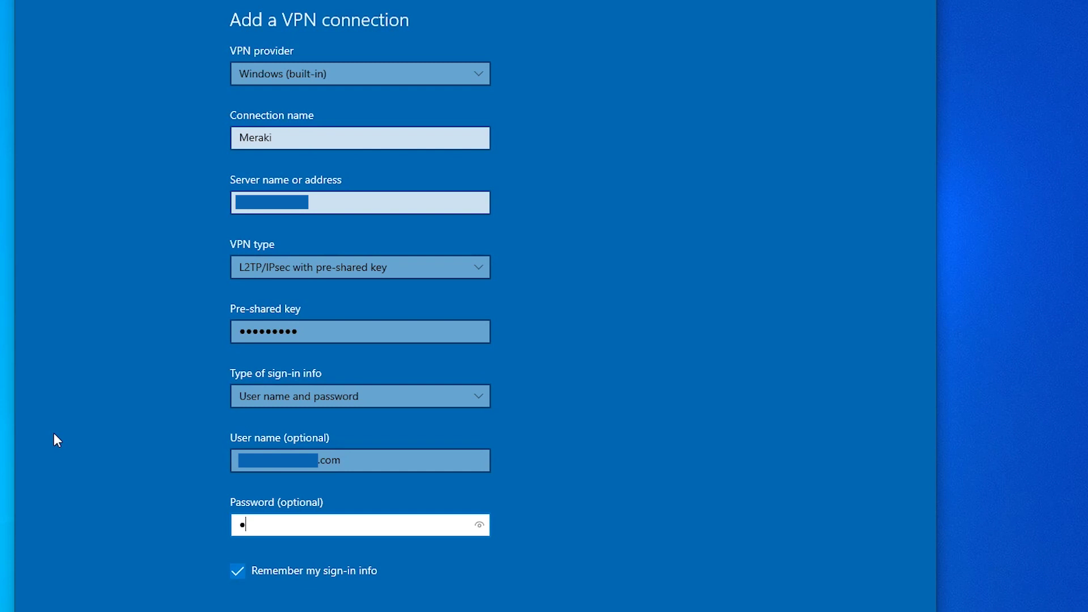
type("•")
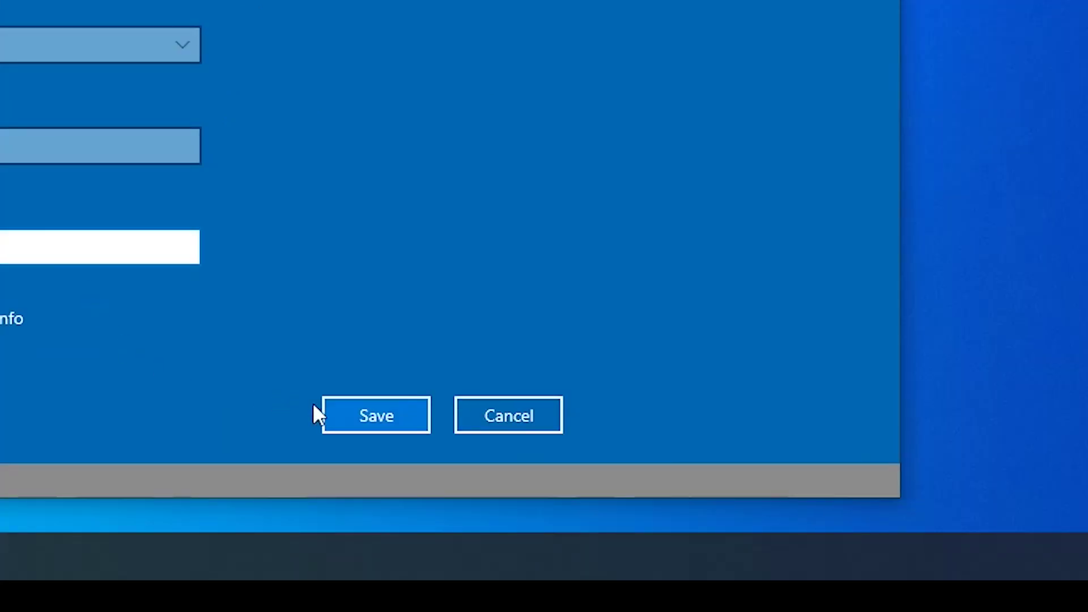
left_click(374, 419)
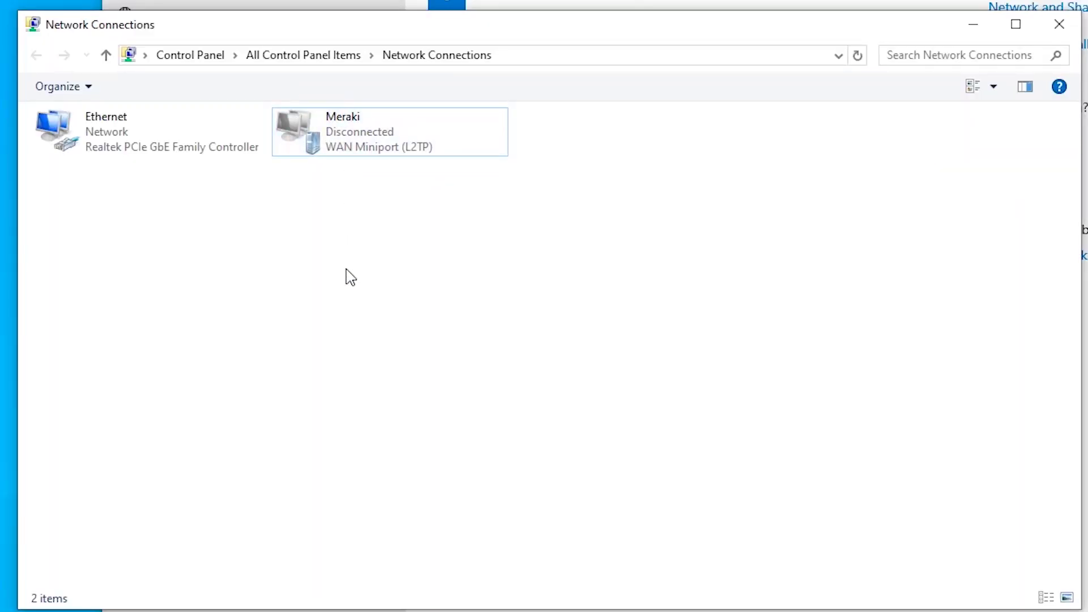
right_click(451, 141)
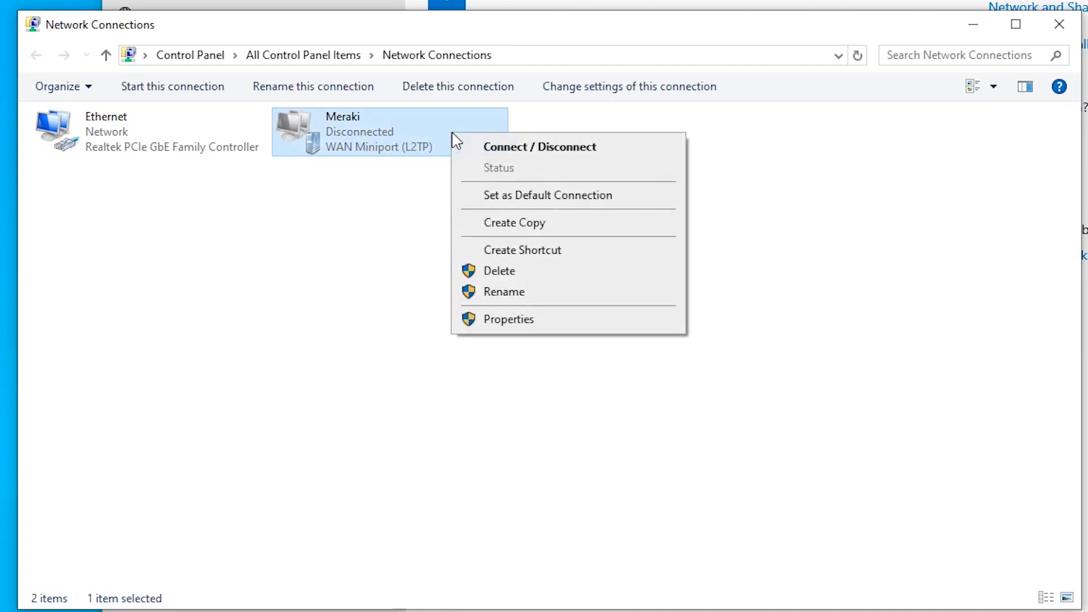
left_click(538, 321)
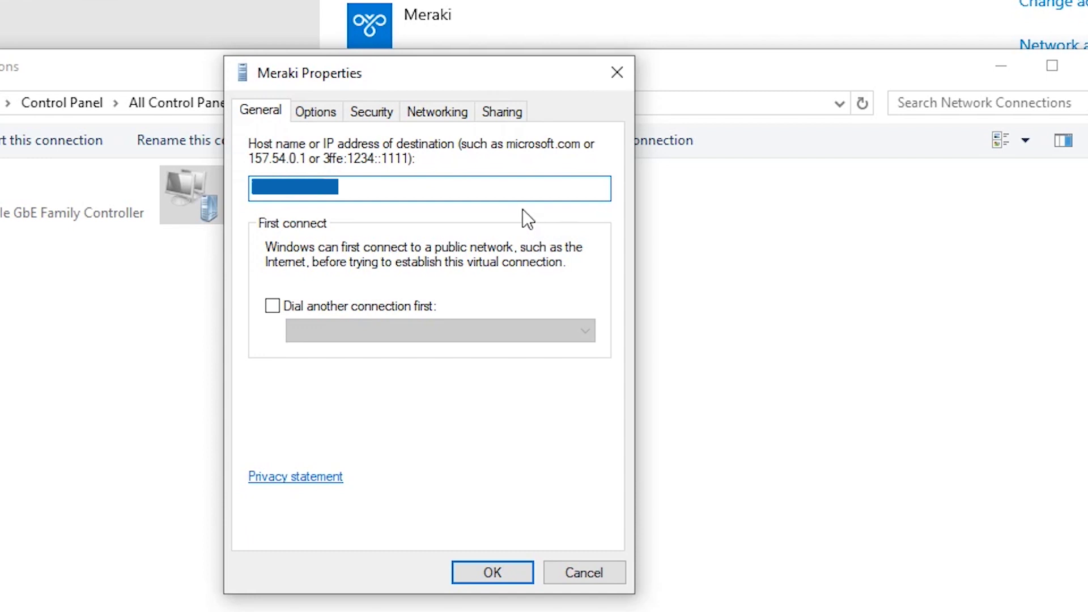
On the Security tab, require encryption and allow only Unencrypted password (PAP)
left_click(388, 113)
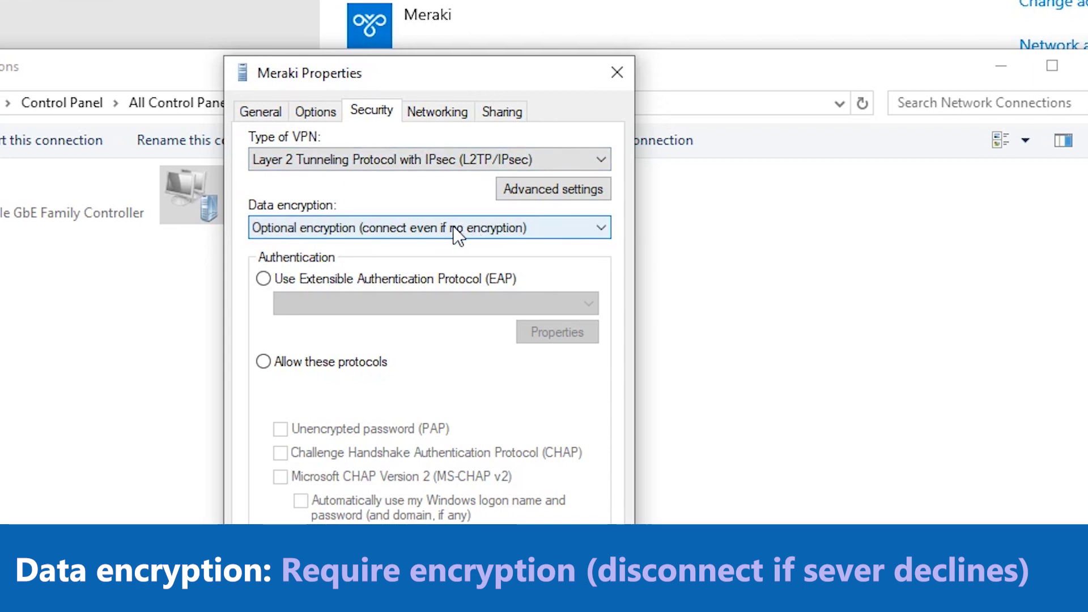
left_click(453, 228)
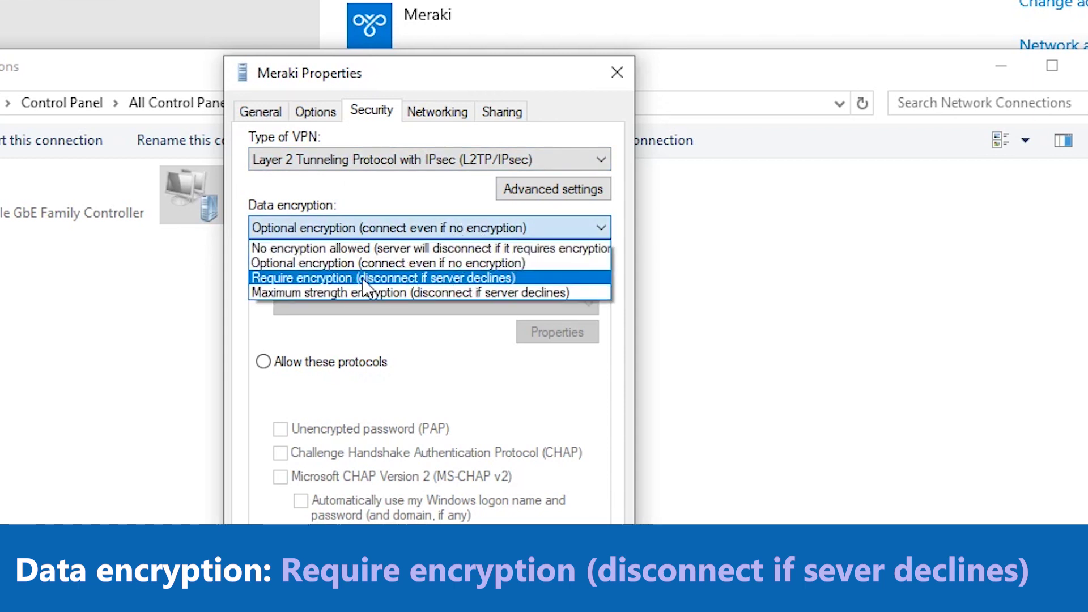
left_click(539, 278)
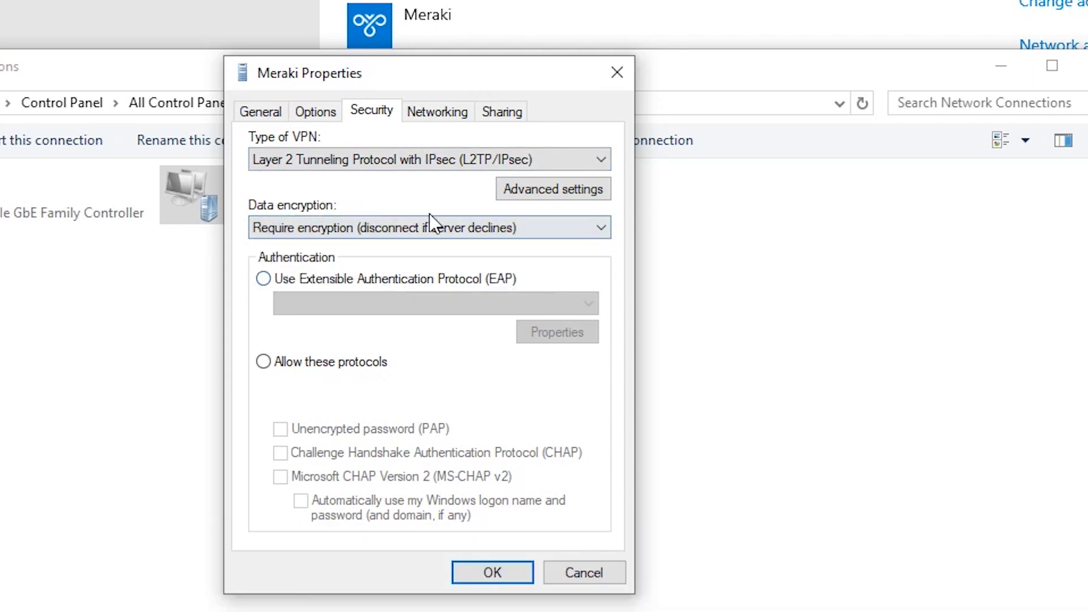
left_click(263, 361)
left_click(280, 476)
left_click(299, 430)
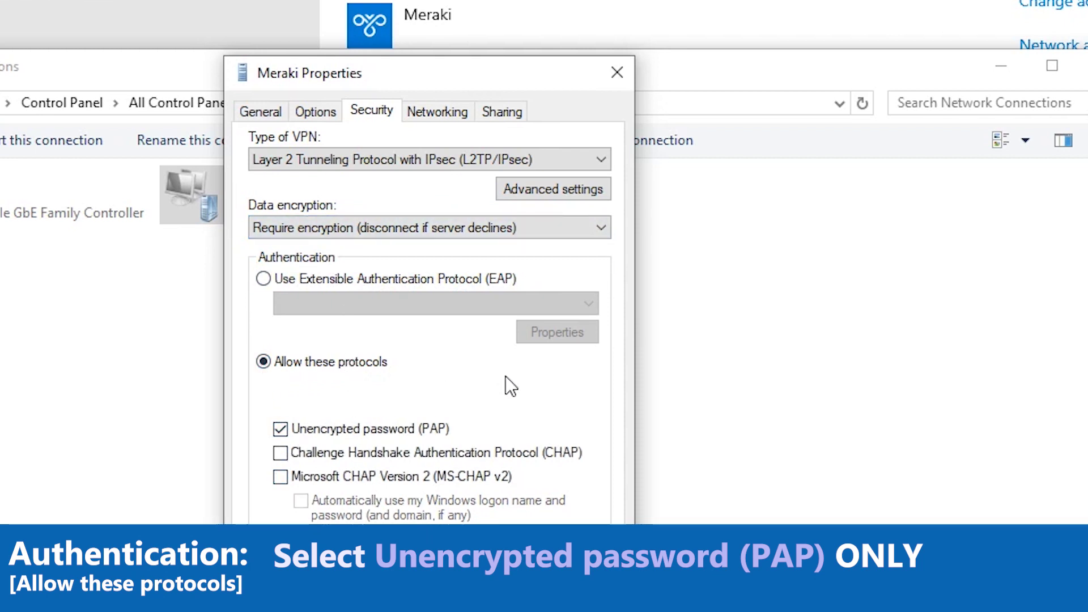
Confirm the L2TP pre-shared key, apply the settings, and connect to the Meraki VPN
left_click(539, 190)
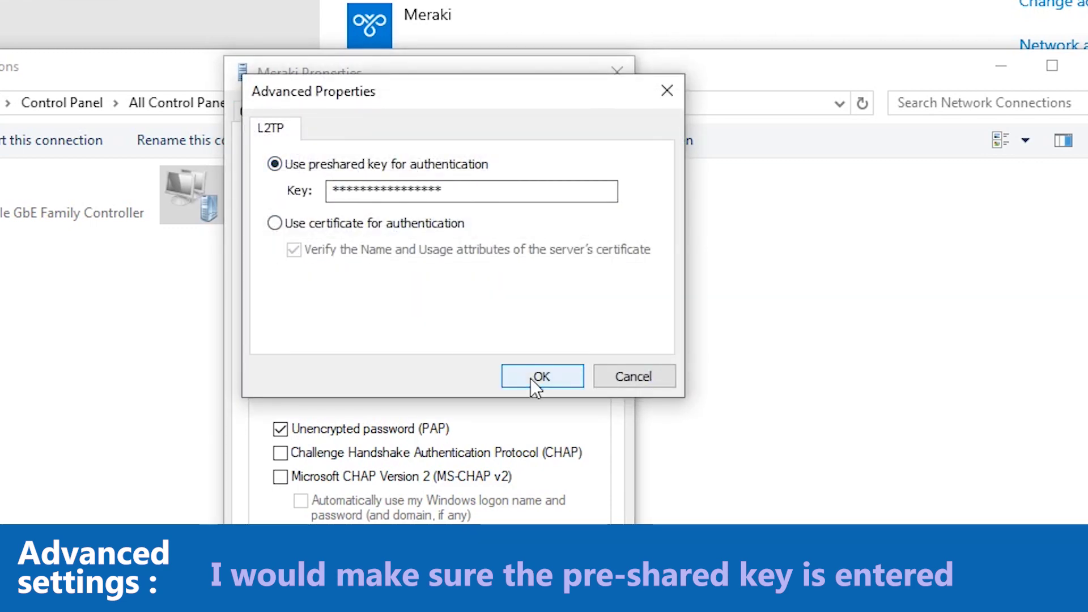
left_click(536, 377)
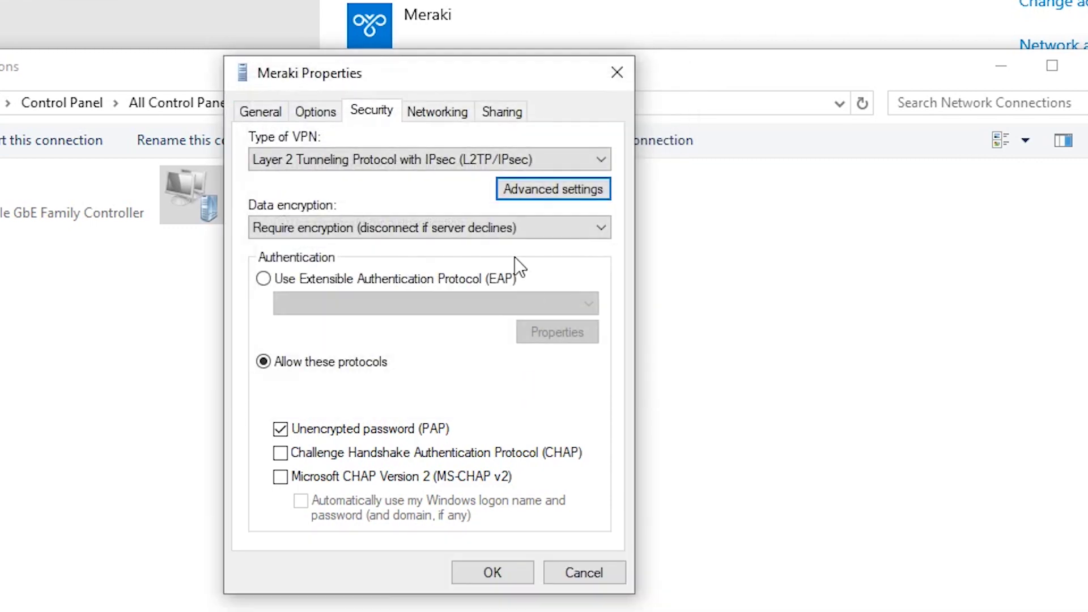
left_click(493, 573)
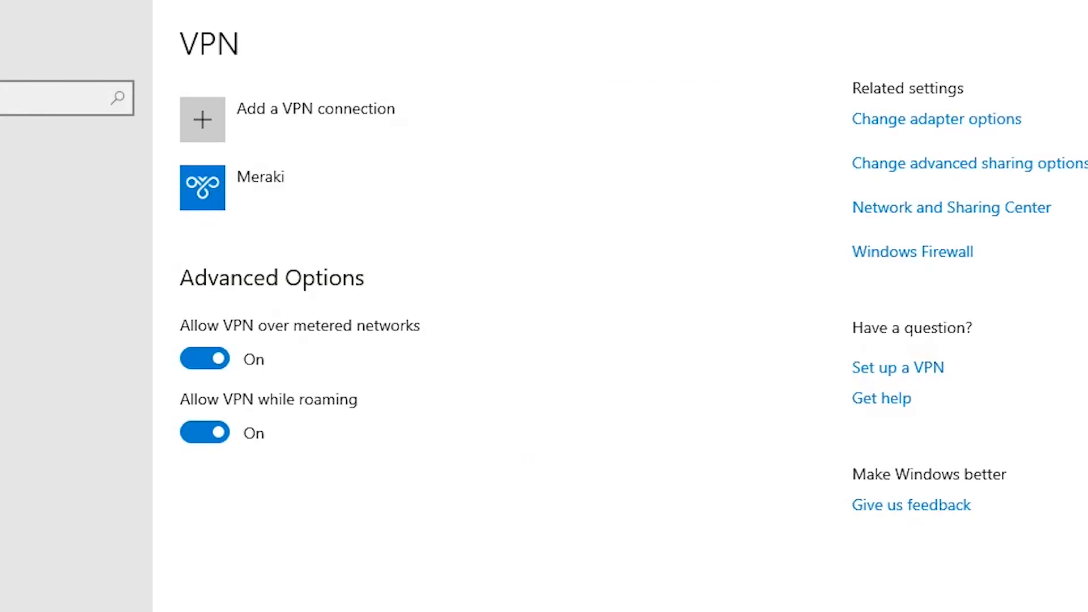
left_click(343, 201)
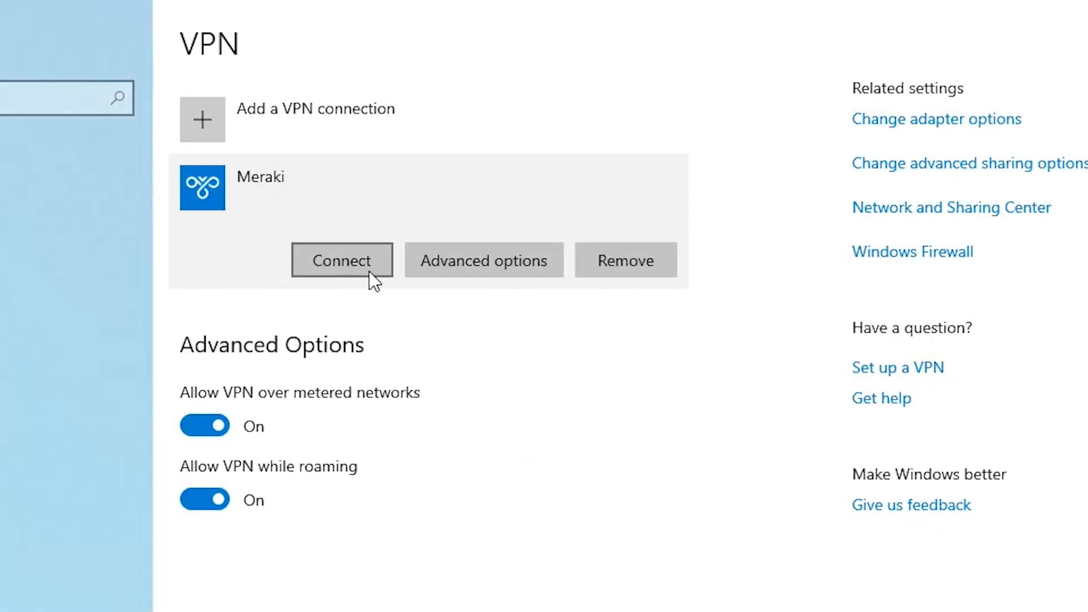
left_click(368, 271)
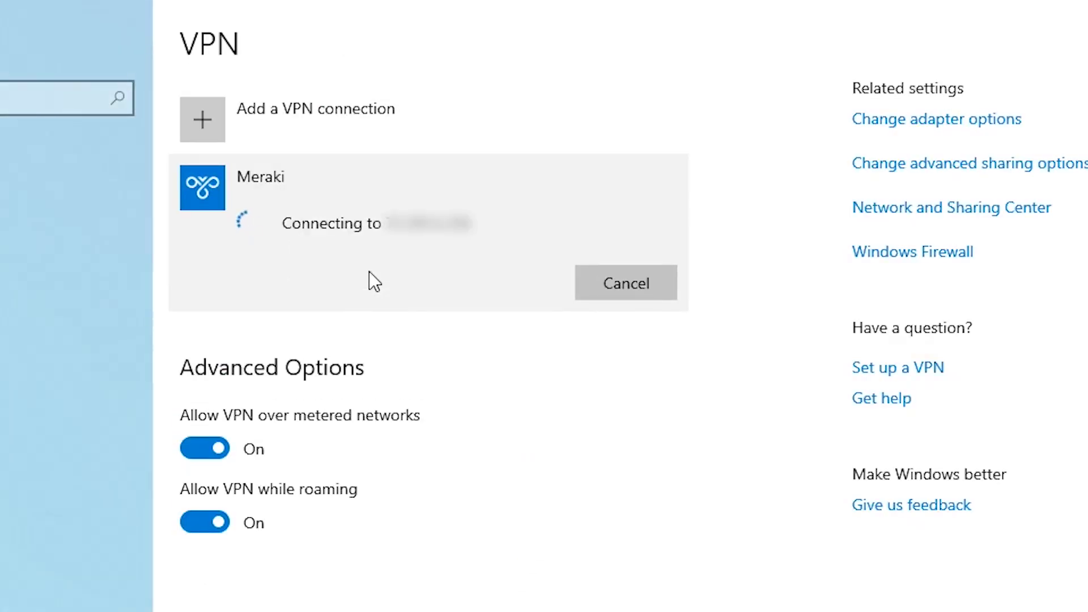